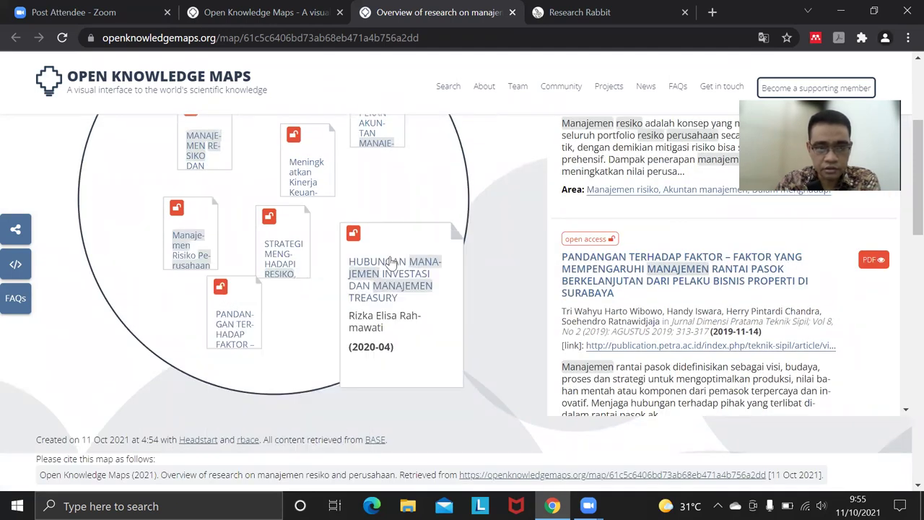
- Return to the map overview and open the area "Sistem informasi manajemen, Pengendalian internal, AJB Bumiputera"
scroll(386, 260, up, 1)
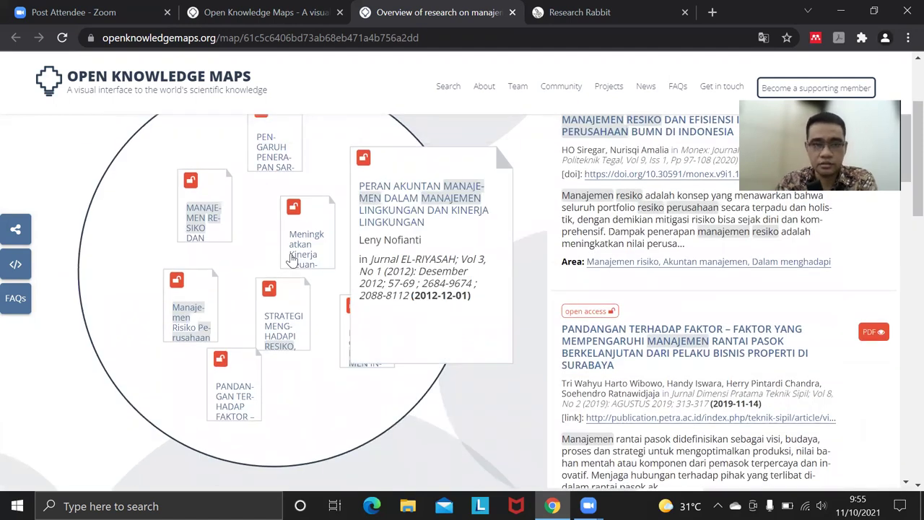
click(56, 347)
scroll(268, 291, down, 1)
click(253, 271)
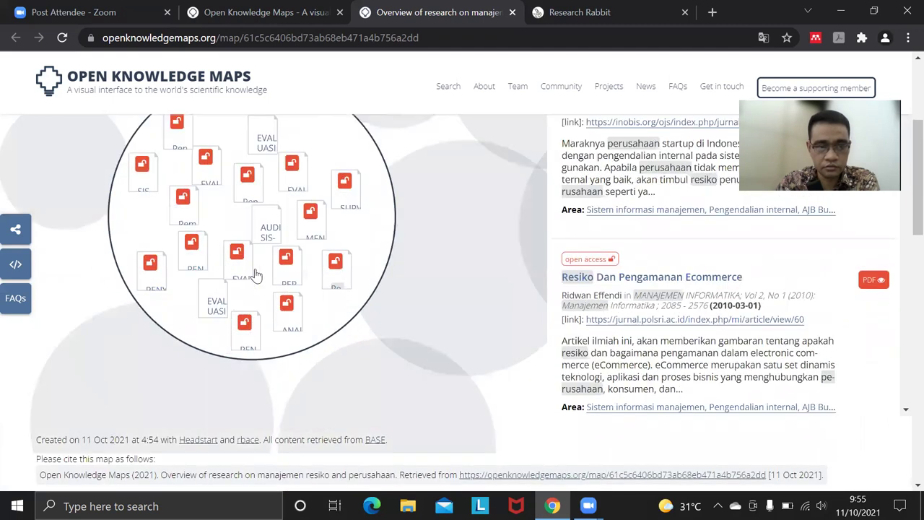
- Show the entry and abstract of the 2014 paper "Penerapan Akuntansi Biaya Bahan Baku dalam Proses Produksi pada PT. Putra Karangetang Minahasa Selatan"
mouse_move(226, 309)
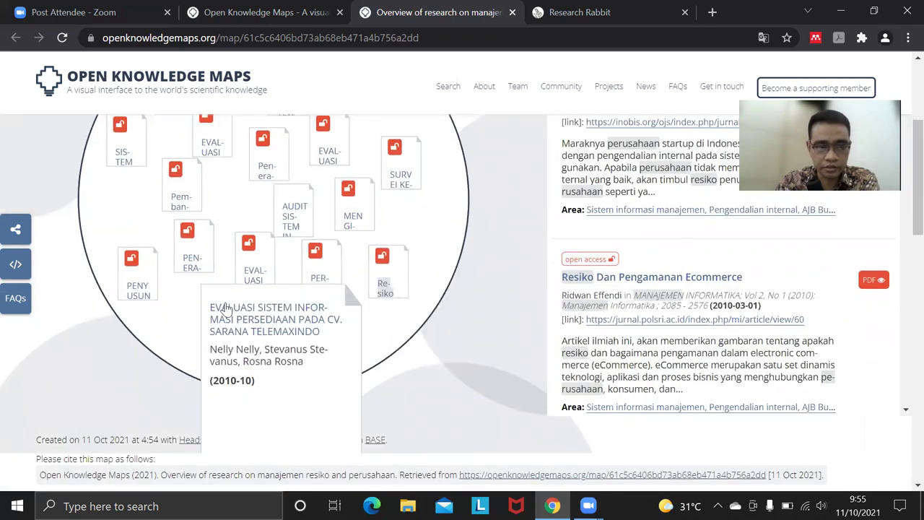
mouse_move(206, 249)
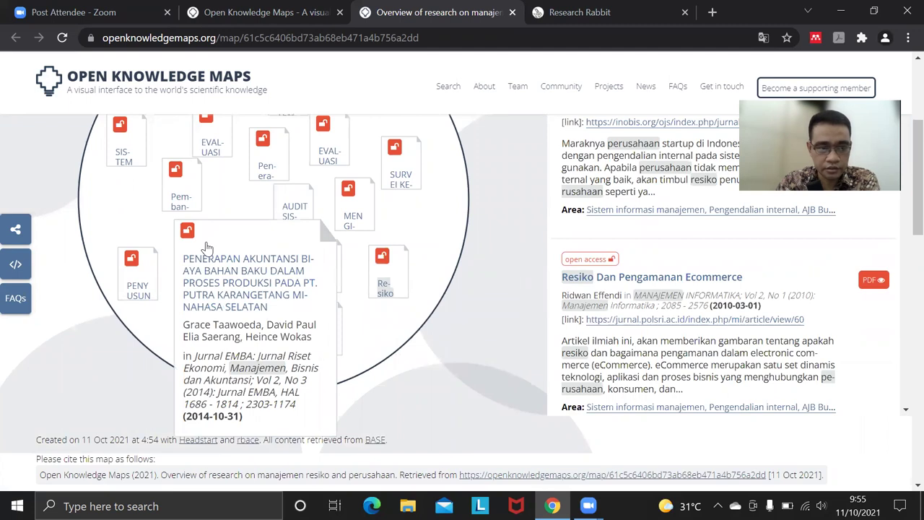
click(226, 278)
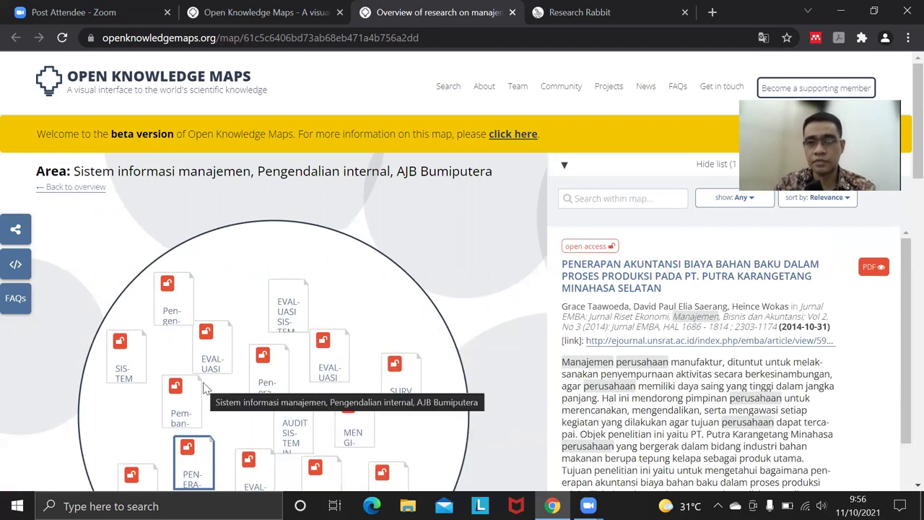
mouse_move(230, 375)
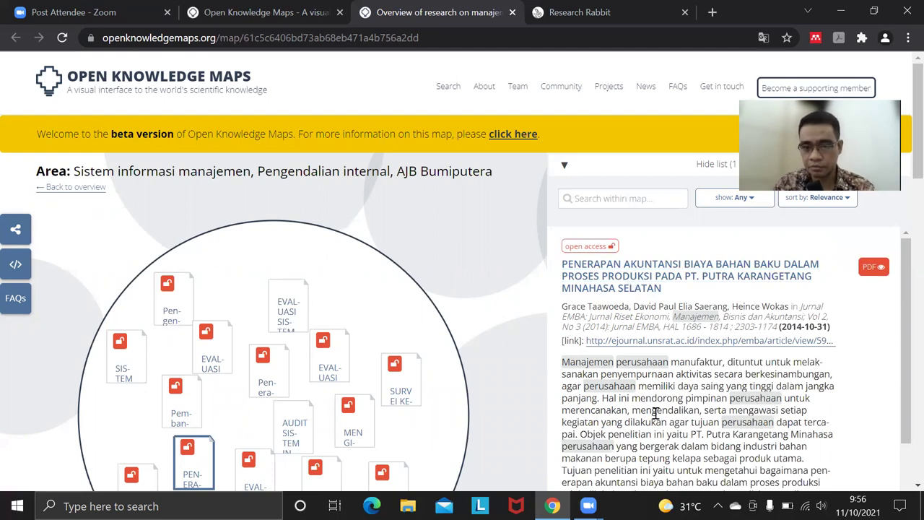
scroll(656, 414, down, 5)
scroll(655, 413, down, 4)
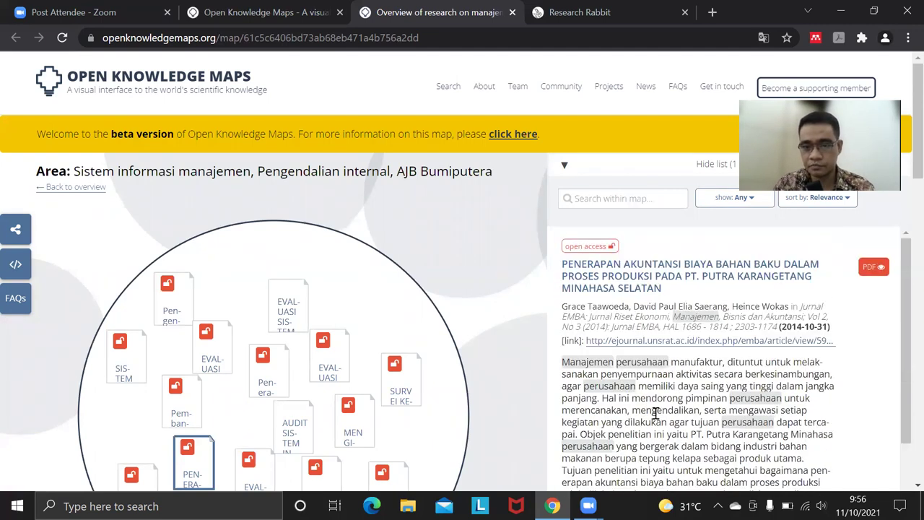
- Copy the full title of the raw-material cost accounting paper from its list entry
drag(672, 292, 562, 263)
right_click(598, 275)
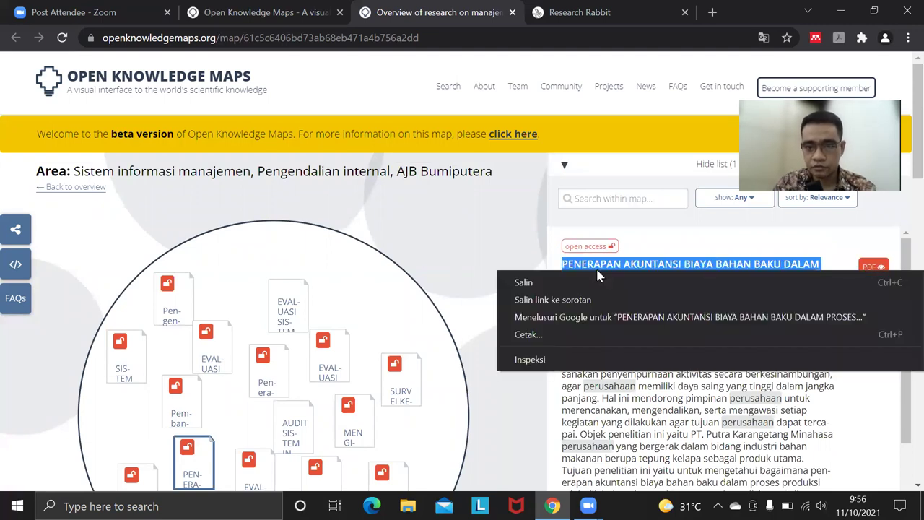
click(582, 283)
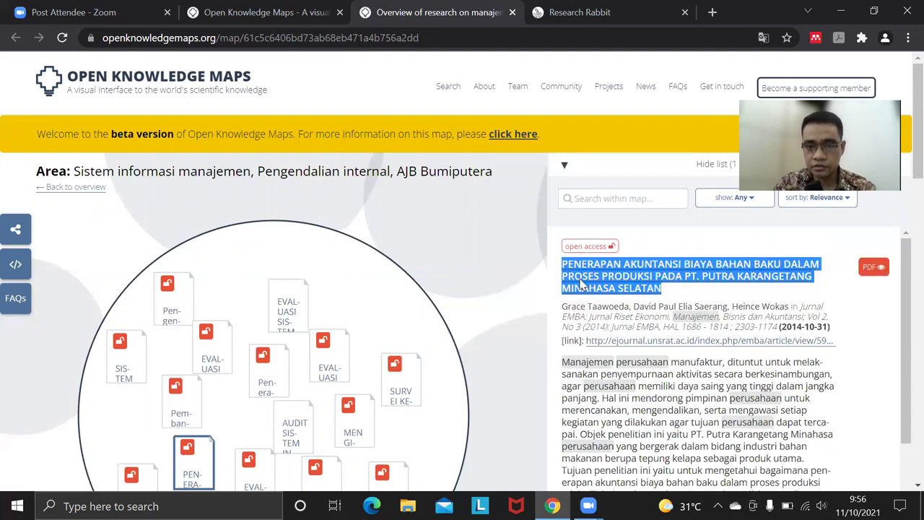
- Switch to Research Rabbit and create a new collection named "Risk Management"
click(615, 27)
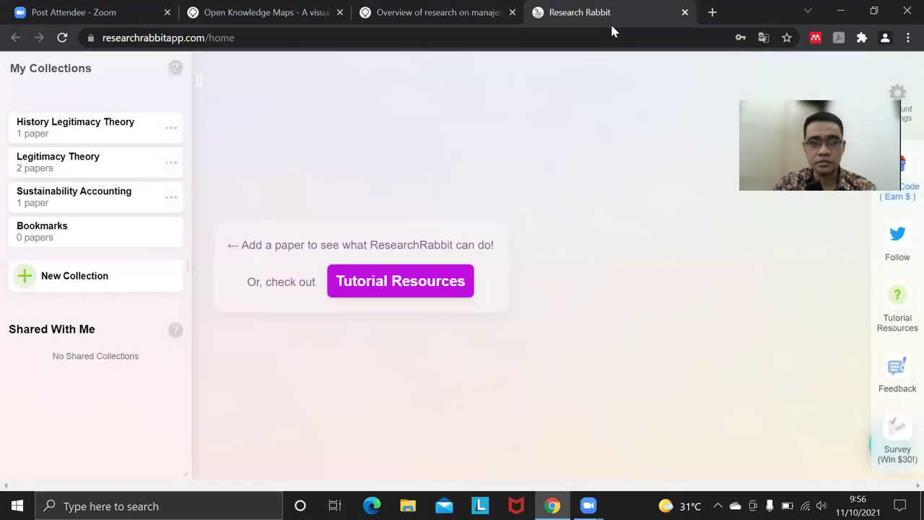
click(128, 287)
text(Risk Management)
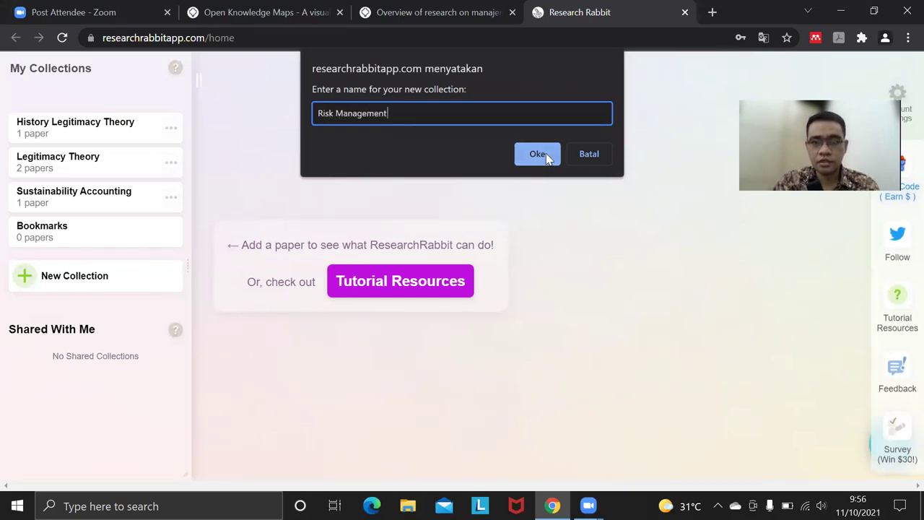
click(538, 153)
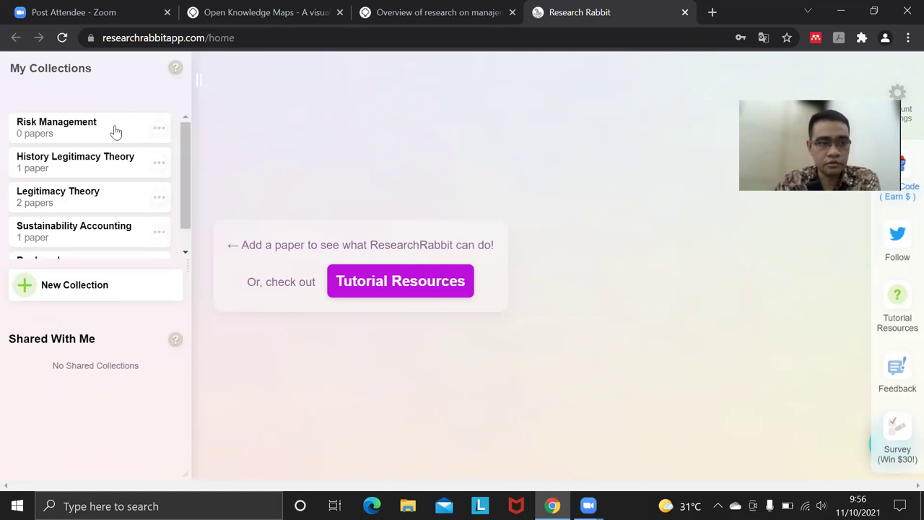
- In the Risk Management collection, search all subject areas for a paper to add, using the copied title
click(116, 132)
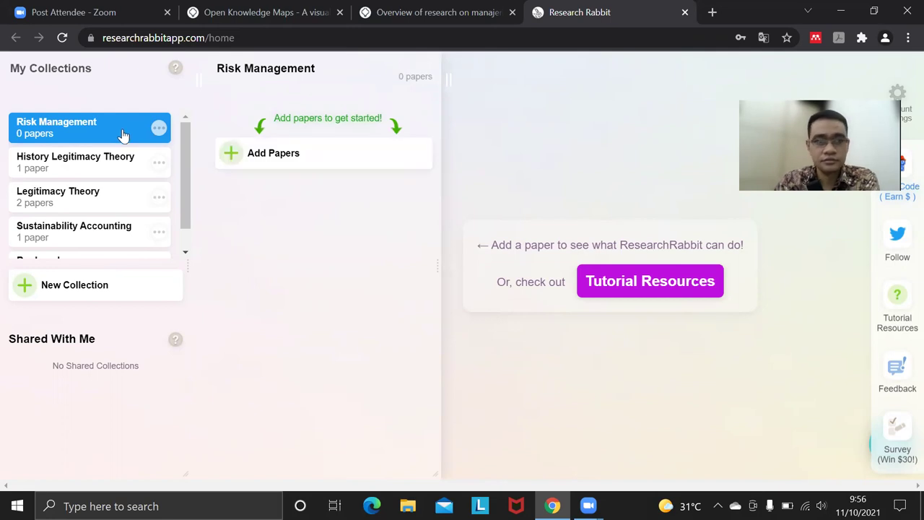
click(289, 154)
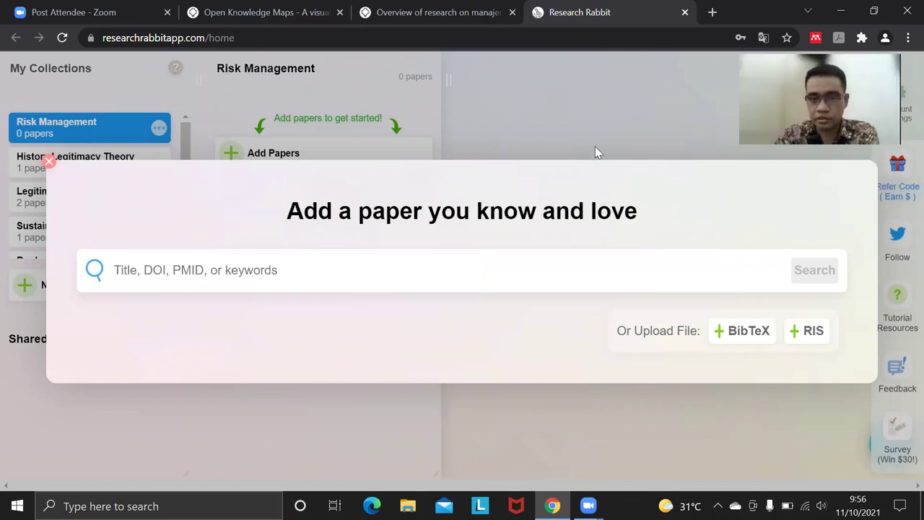
click(544, 120)
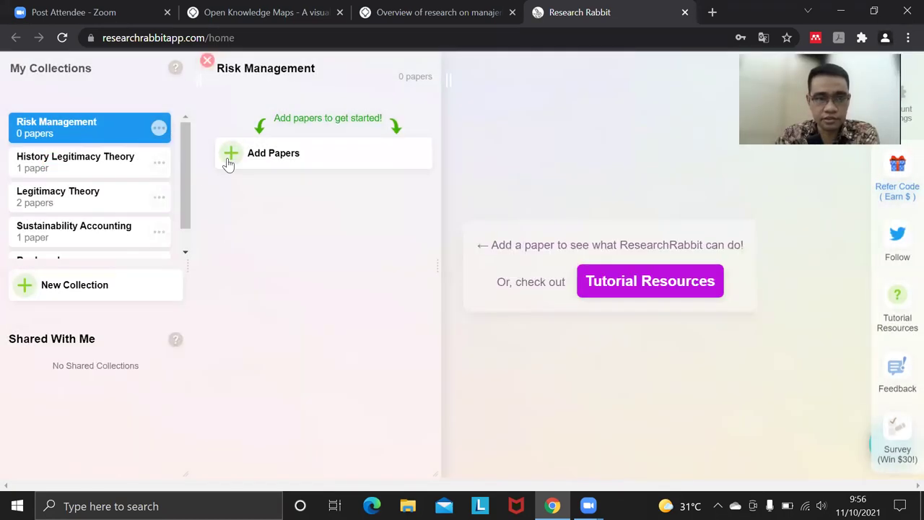
click(229, 164)
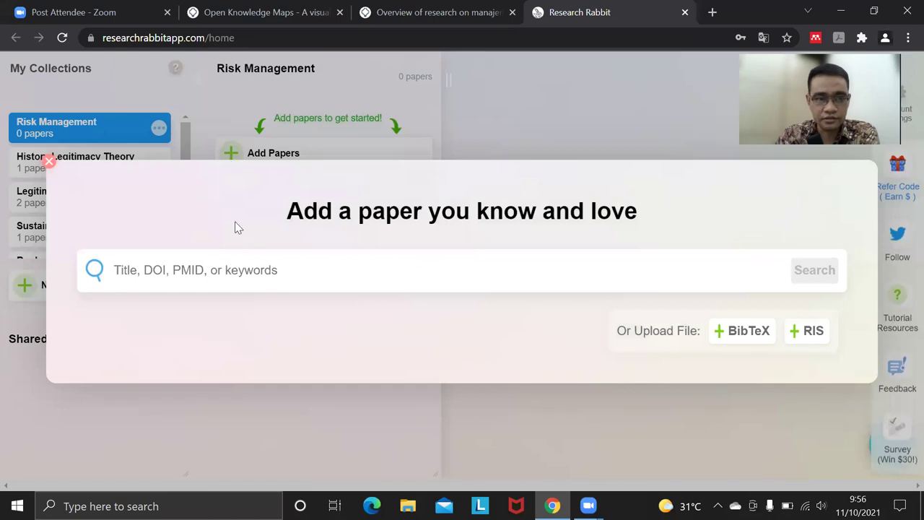
right_click(247, 271)
click(298, 159)
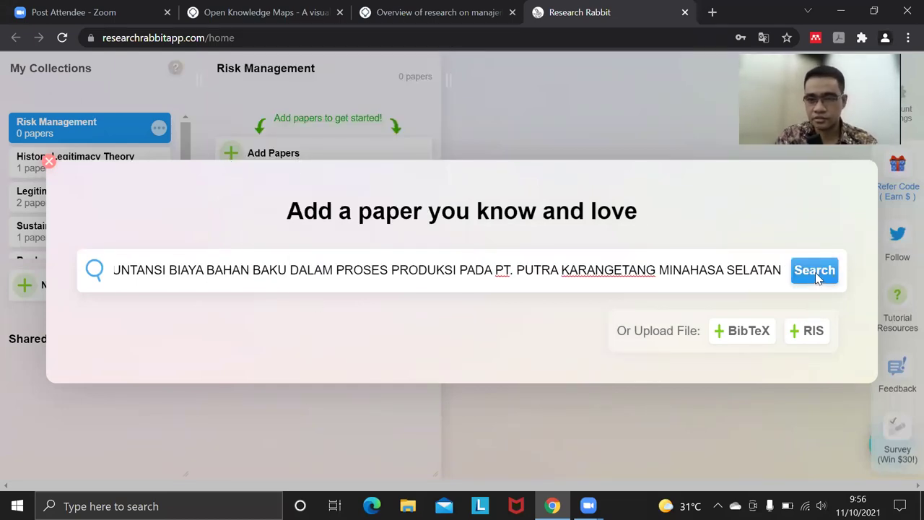
click(815, 272)
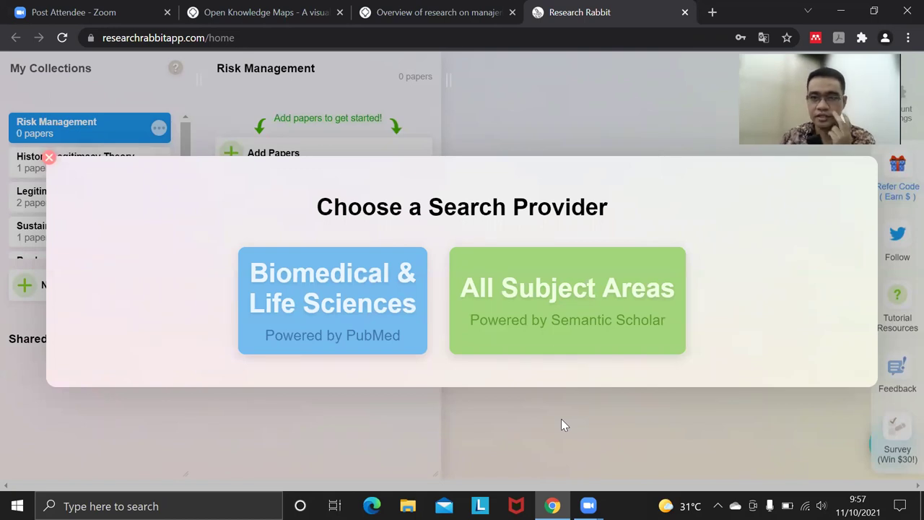
click(586, 288)
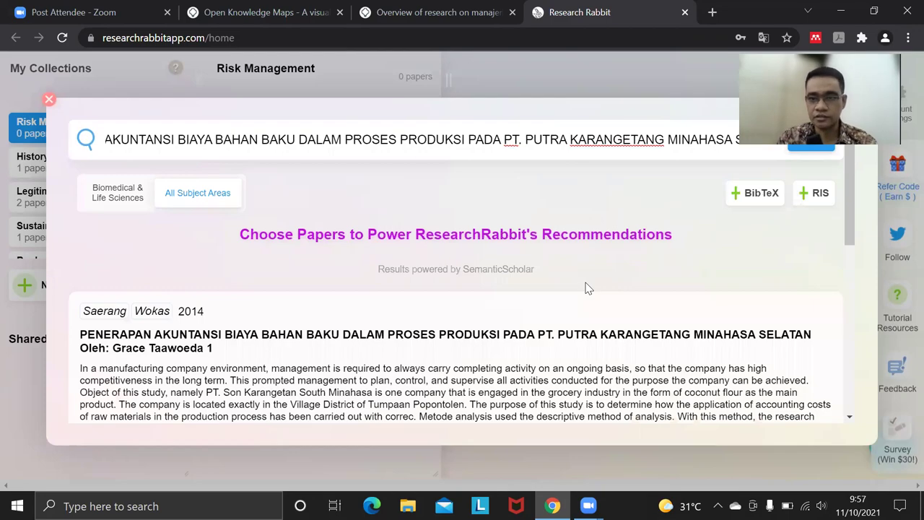
- Review the search results, add the matching 2014 raw-material cost accounting paper to the collection, and close the search
scroll(568, 337, down, 5)
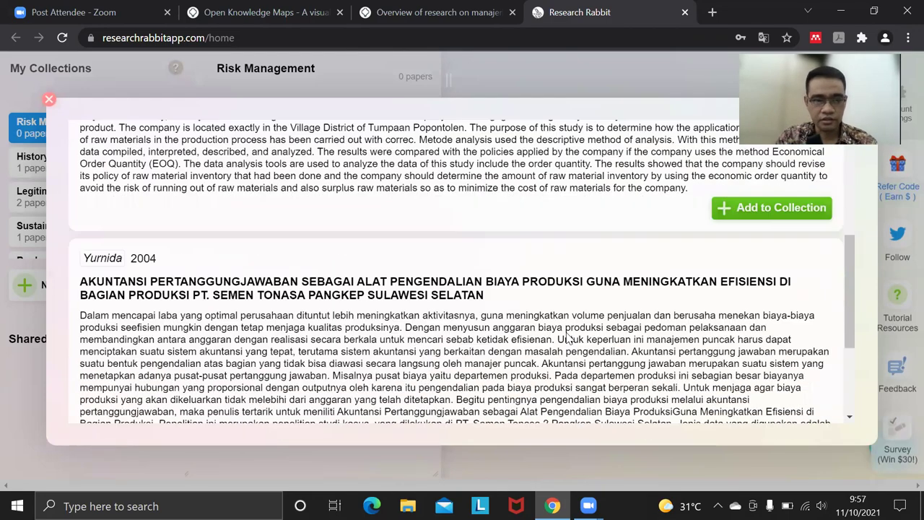
scroll(567, 337, down, 3)
scroll(567, 334, up, 4)
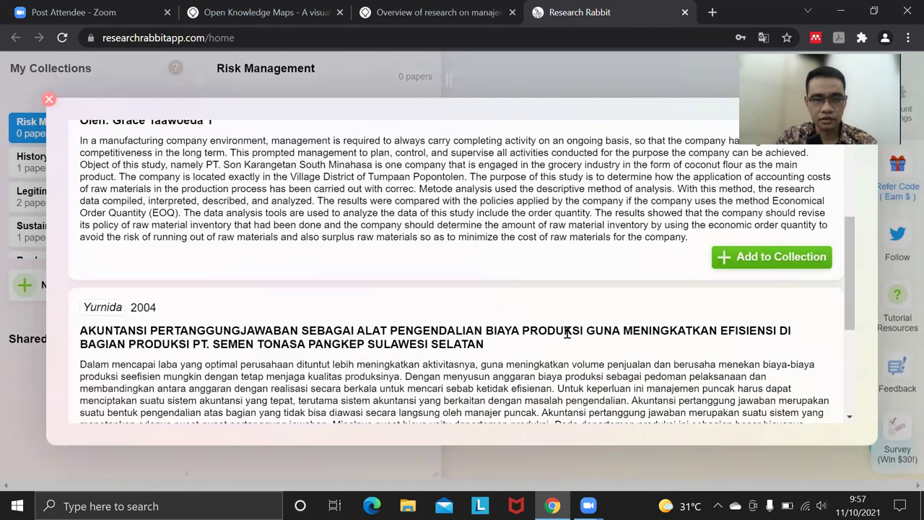
scroll(568, 332, up, 3)
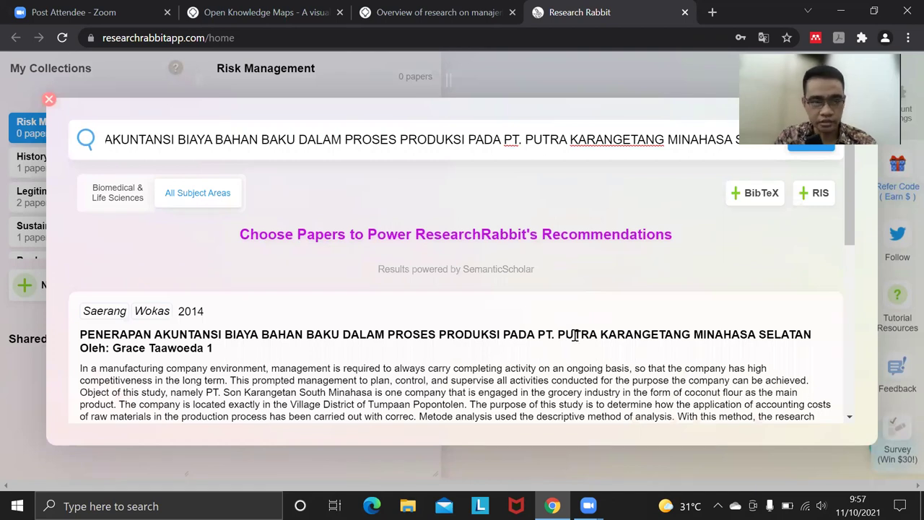
scroll(575, 336, down, 3)
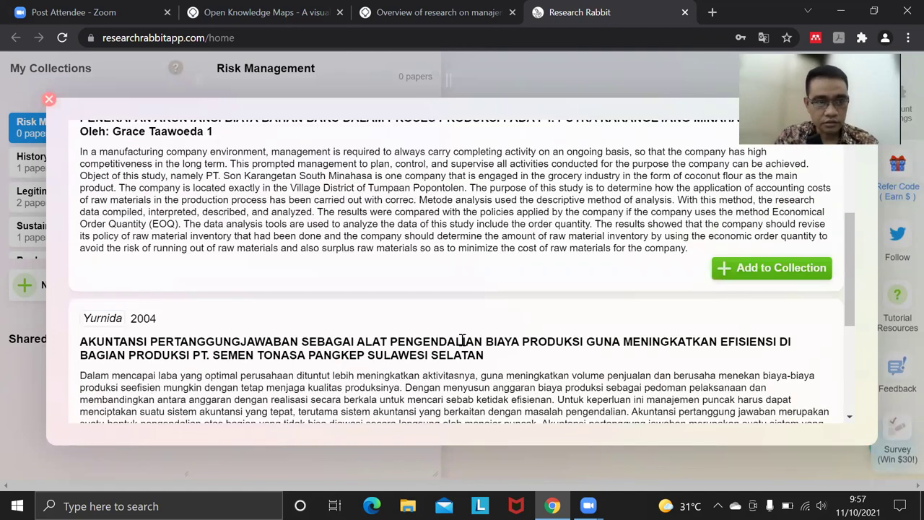
scroll(463, 340, up, 1)
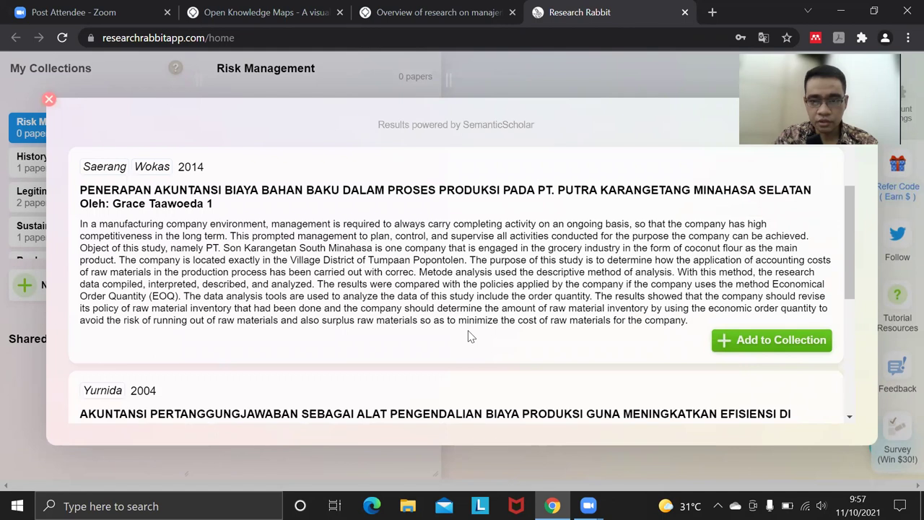
scroll(470, 337, down, 1)
scroll(470, 337, up, 1)
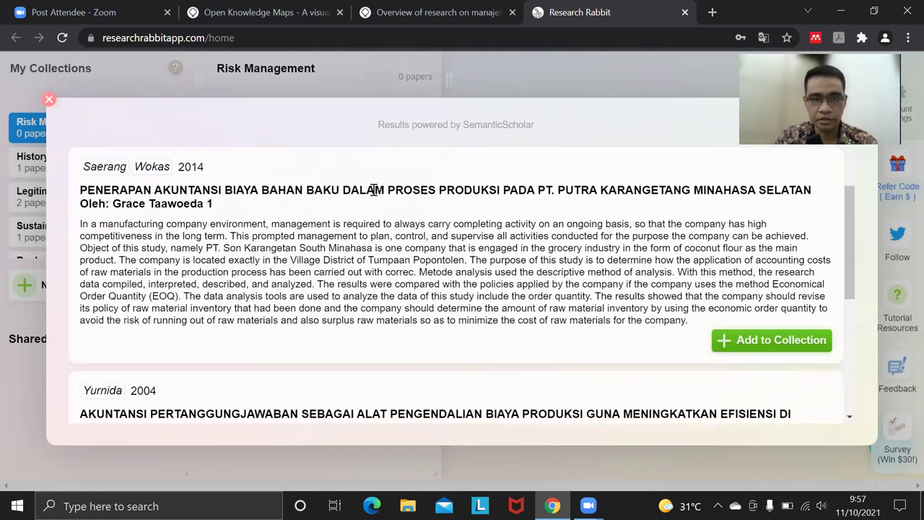
click(786, 343)
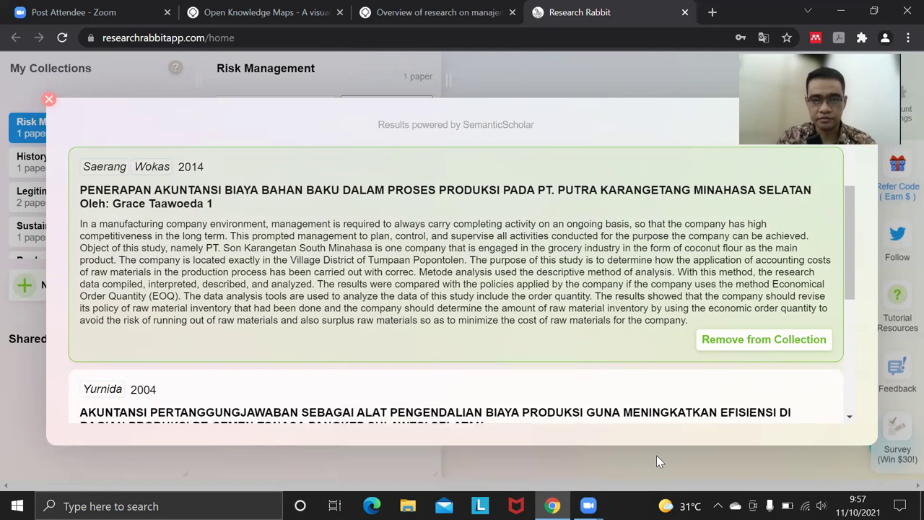
scroll(702, 236, up, 2)
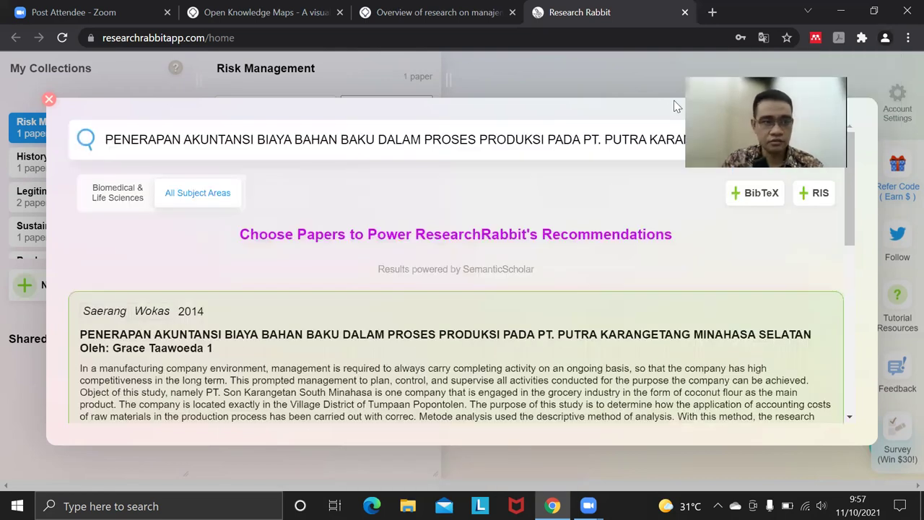
click(49, 103)
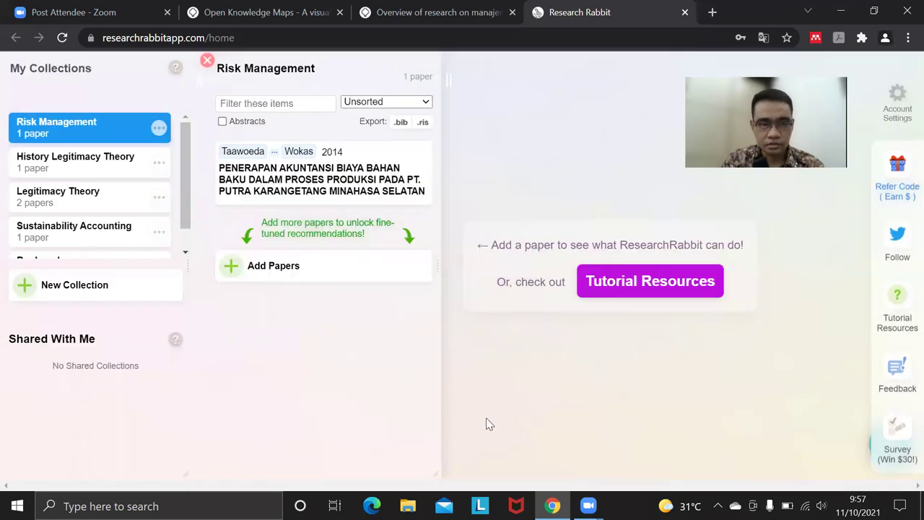
- Look up similar work for the collection's 2014 paper and close the connections graph
click(339, 186)
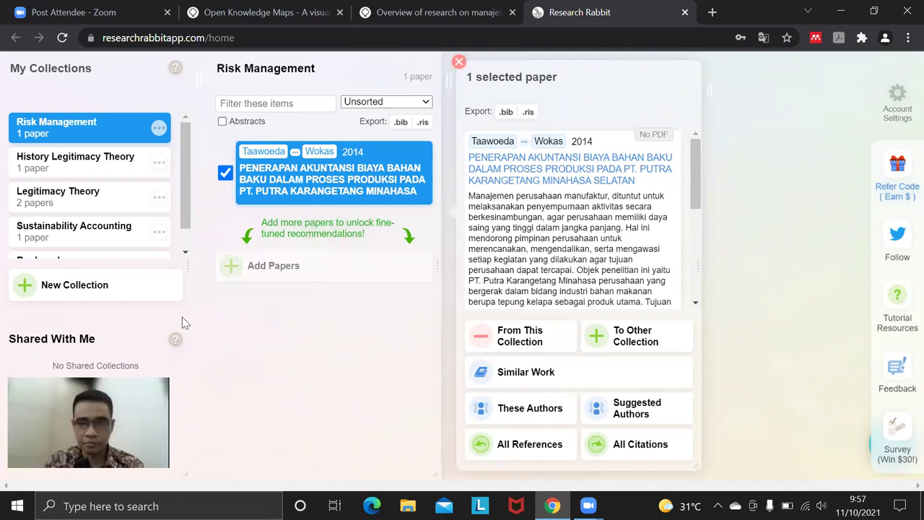
click(569, 376)
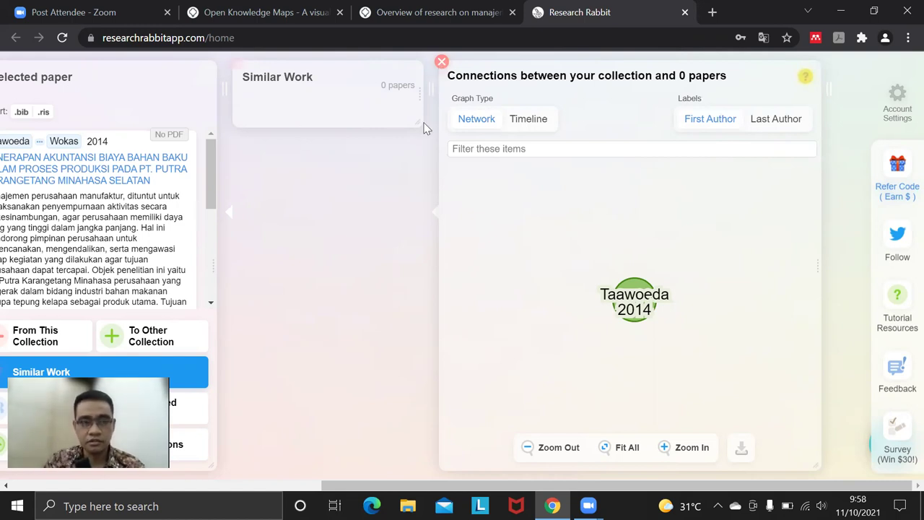
click(442, 61)
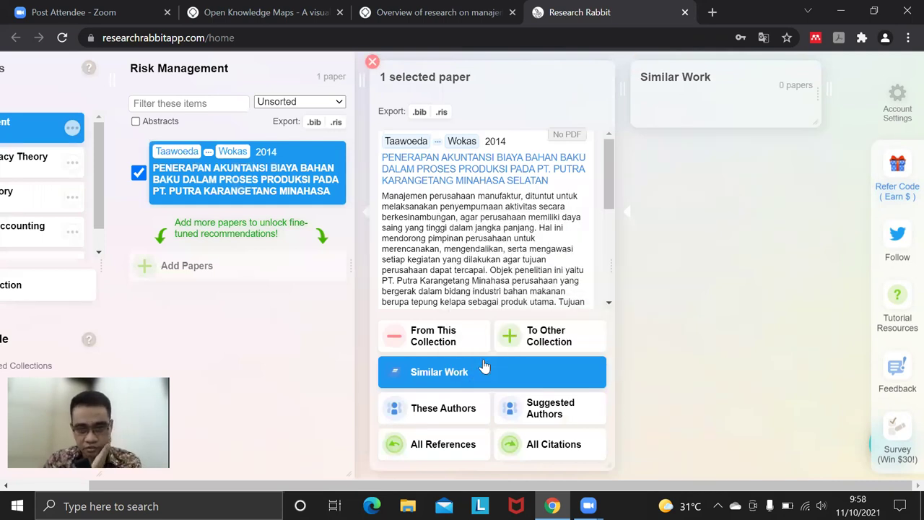
- List the paper's authors, view the published work of the first listed author, and close the paper network
click(446, 410)
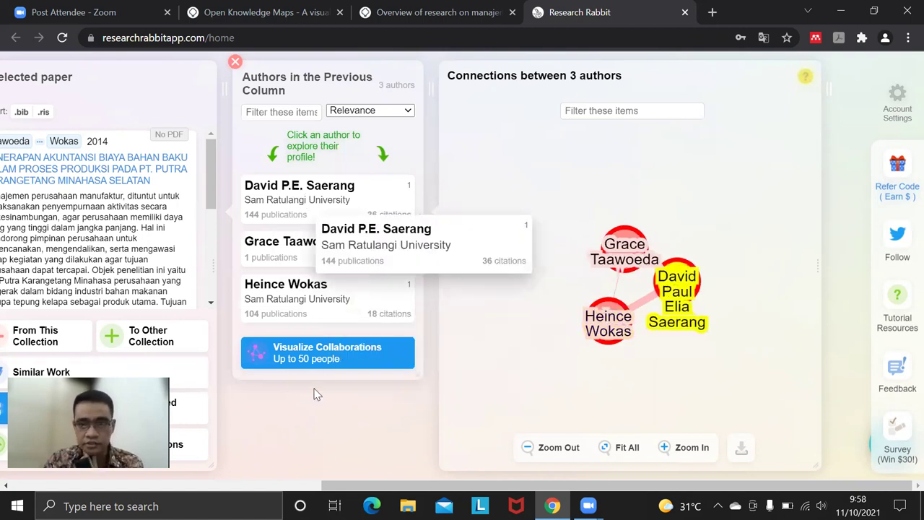
click(307, 204)
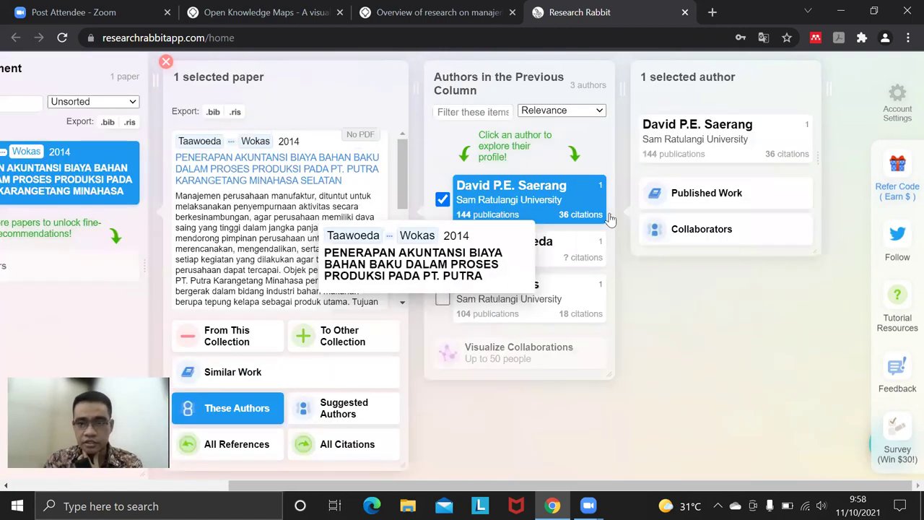
click(718, 199)
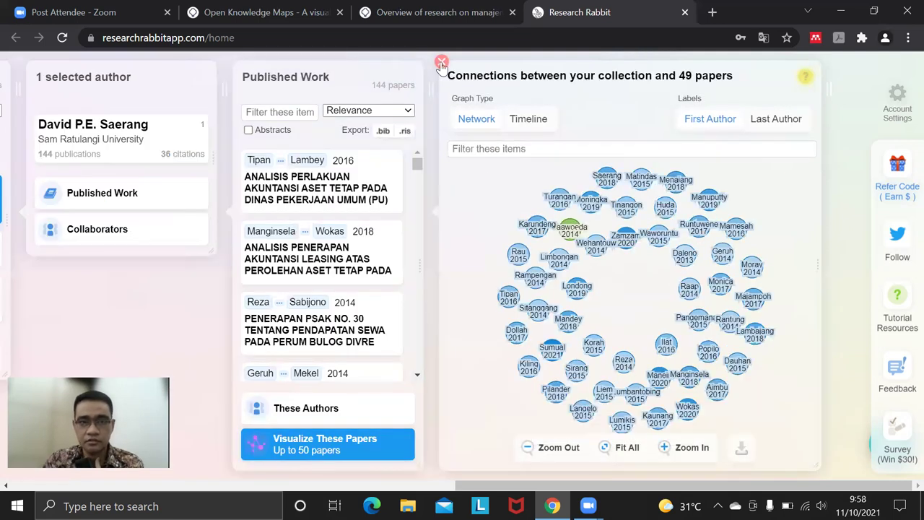
click(442, 62)
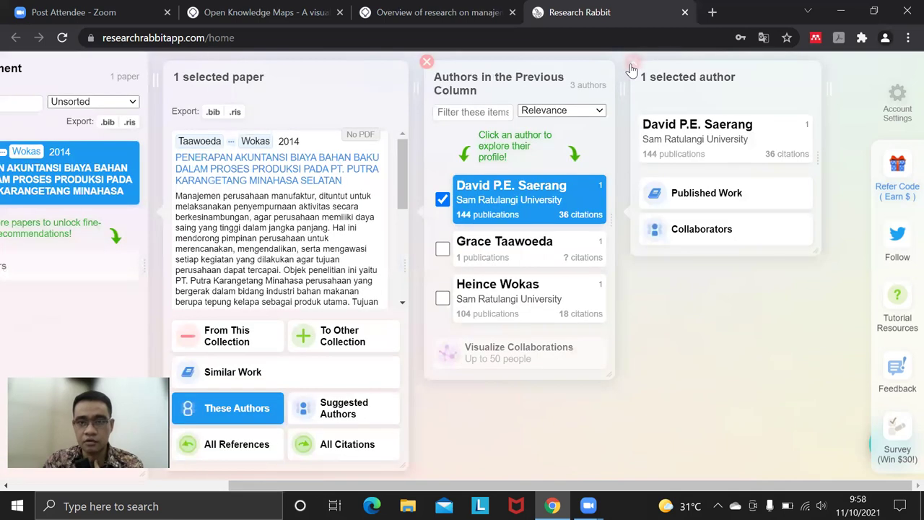
- Look up all references of the collection's 2014 paper, and close the open author, paper and collection views
click(633, 62)
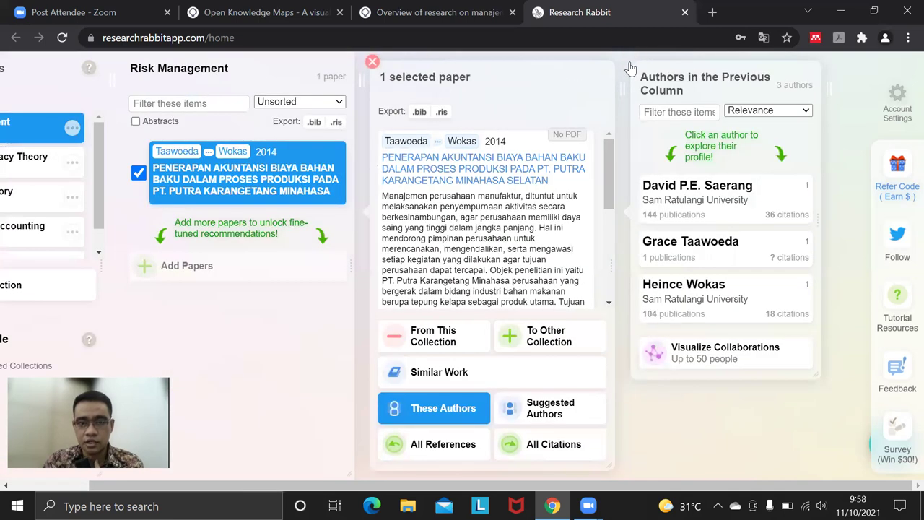
click(631, 65)
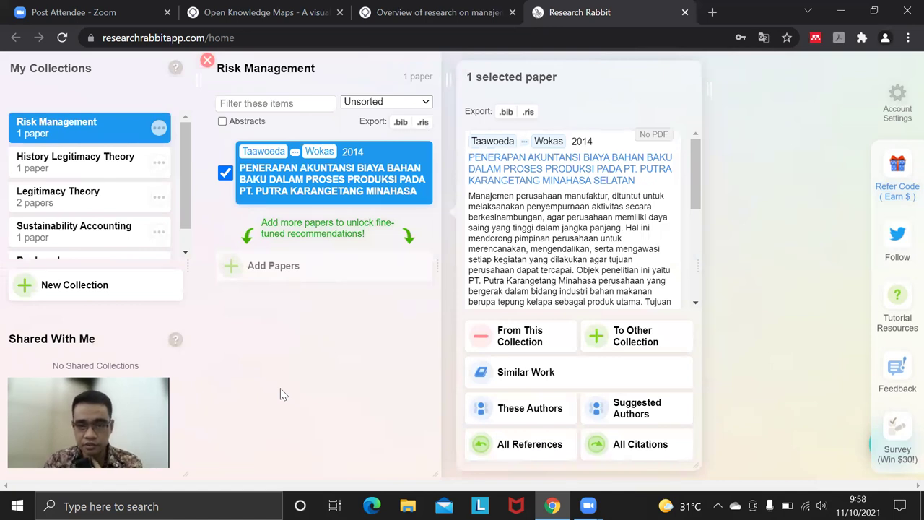
click(531, 445)
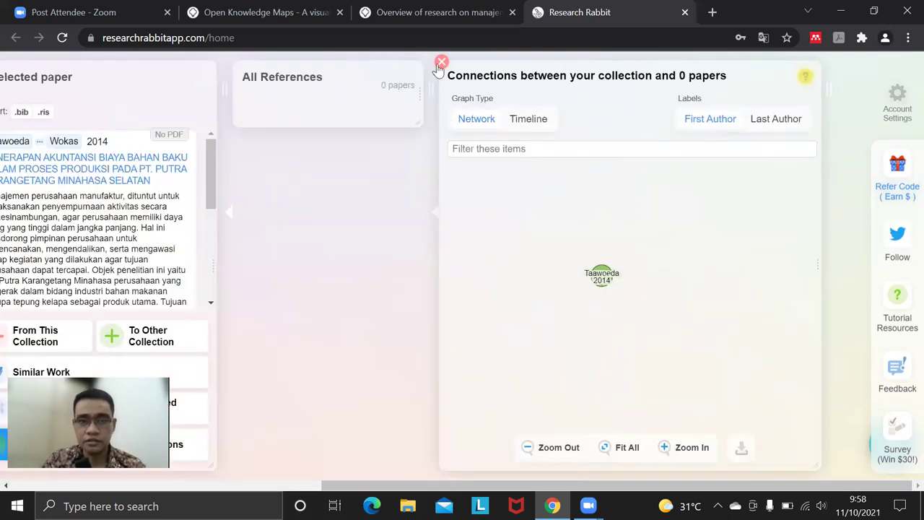
click(440, 63)
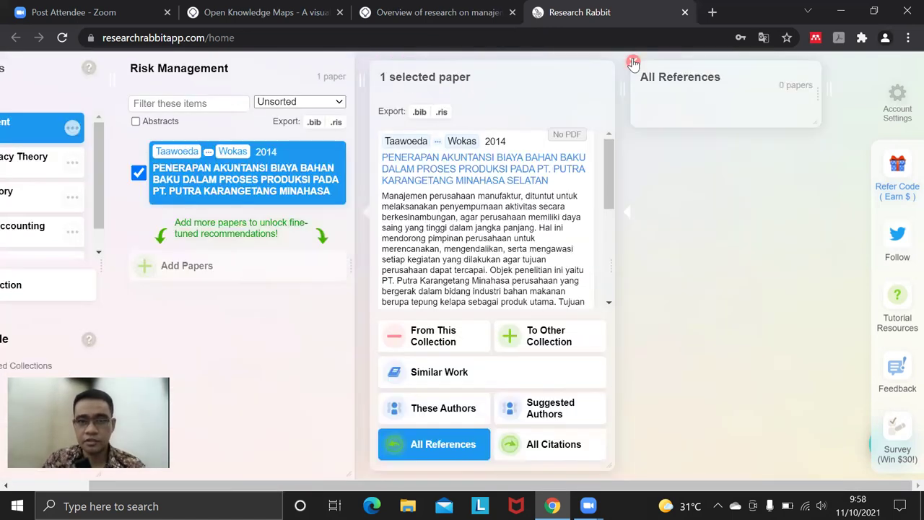
click(634, 63)
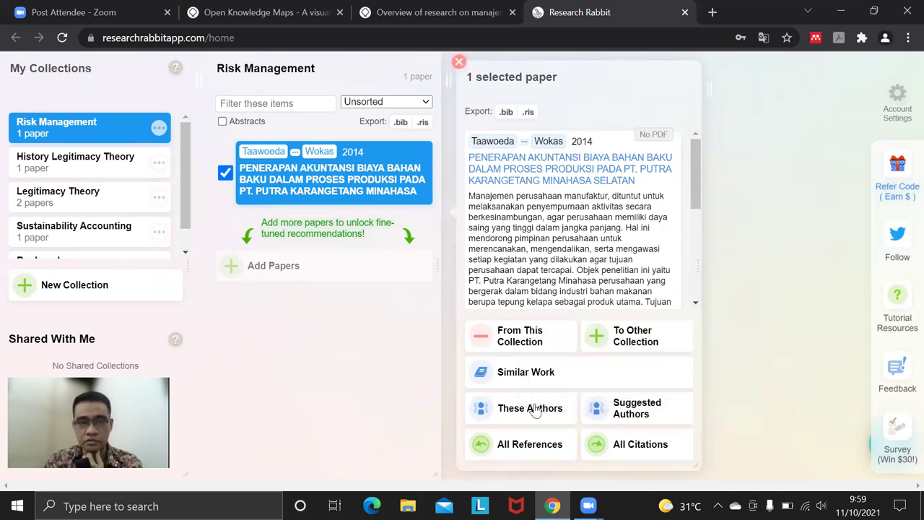
click(459, 64)
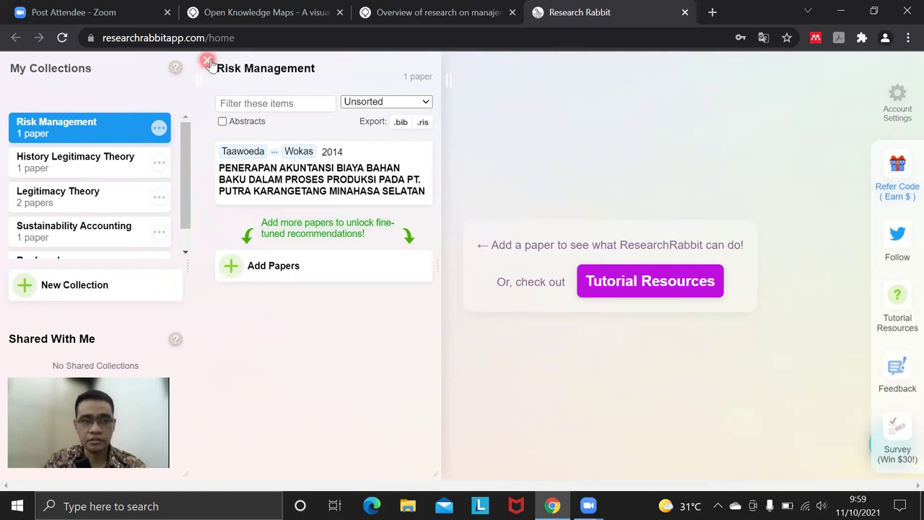
click(208, 61)
- Switch to the Open Knowledge Maps search page and create a knowledge map for "akuntansi biaya" using BASE
click(260, 21)
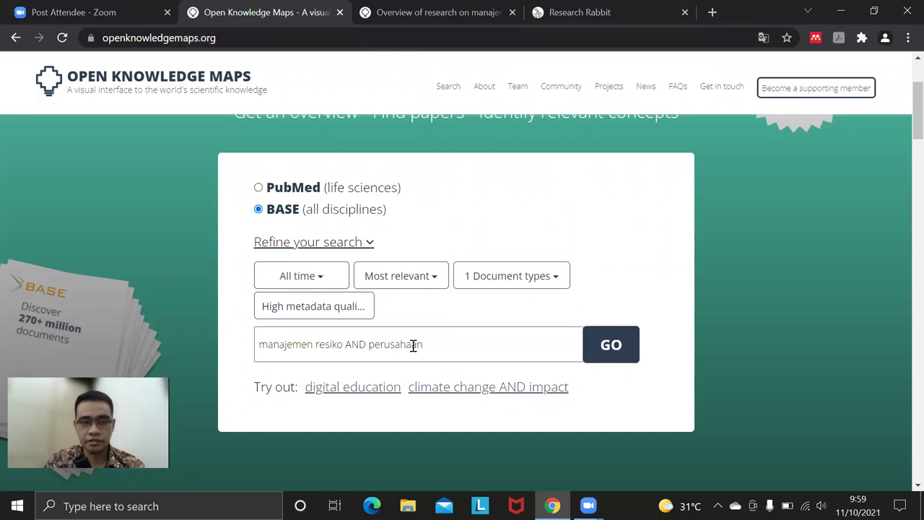
drag(437, 346, 240, 350)
text(ak)
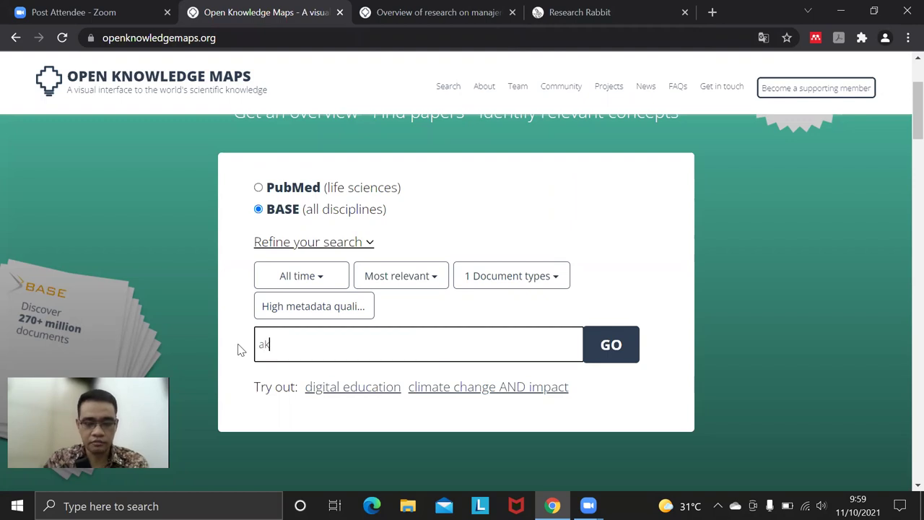
text(untansi biaya)
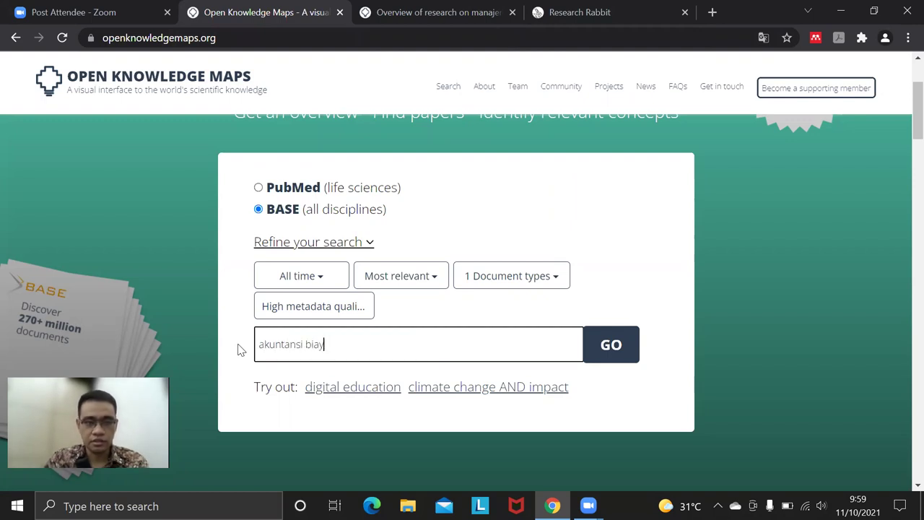
click(624, 346)
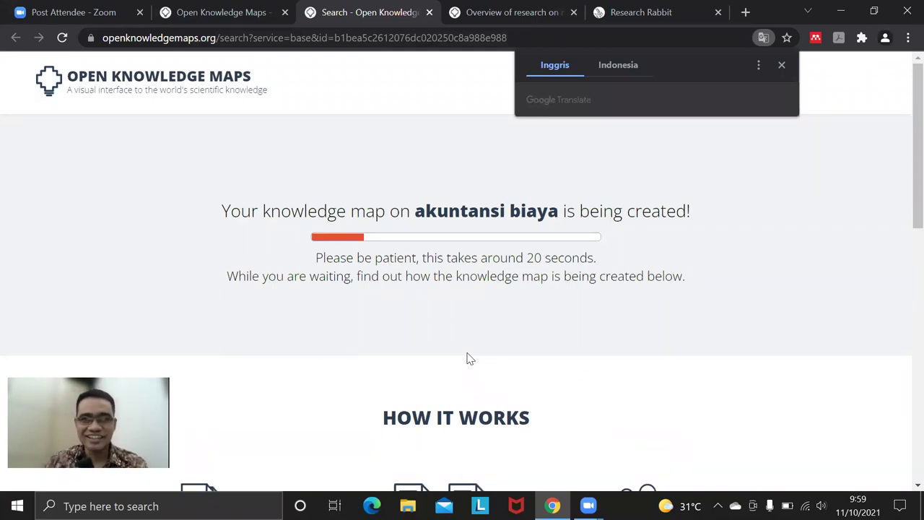
- While the new map is being created, examine the overview and paper list of the "manajemen resiko and perusahaan" map
click(466, 33)
click(467, 20)
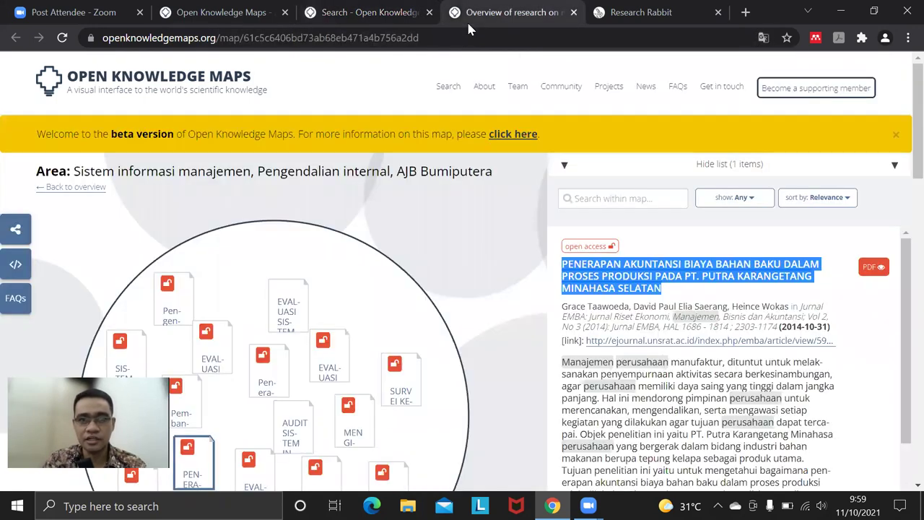
click(474, 312)
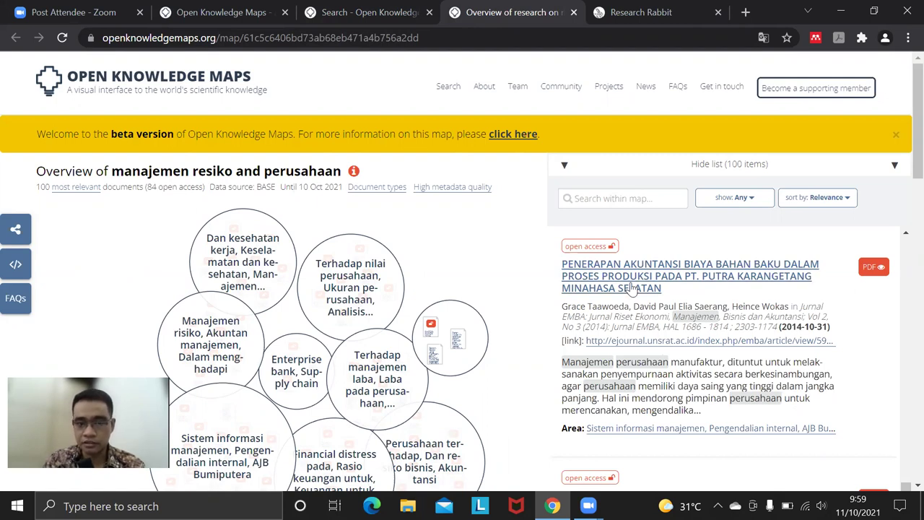
scroll(632, 292, down, 2)
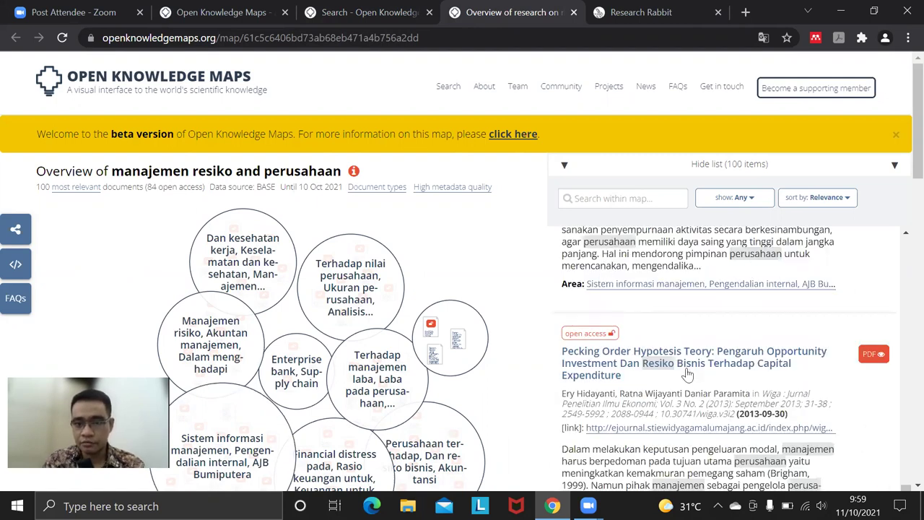
scroll(690, 372, up, 2)
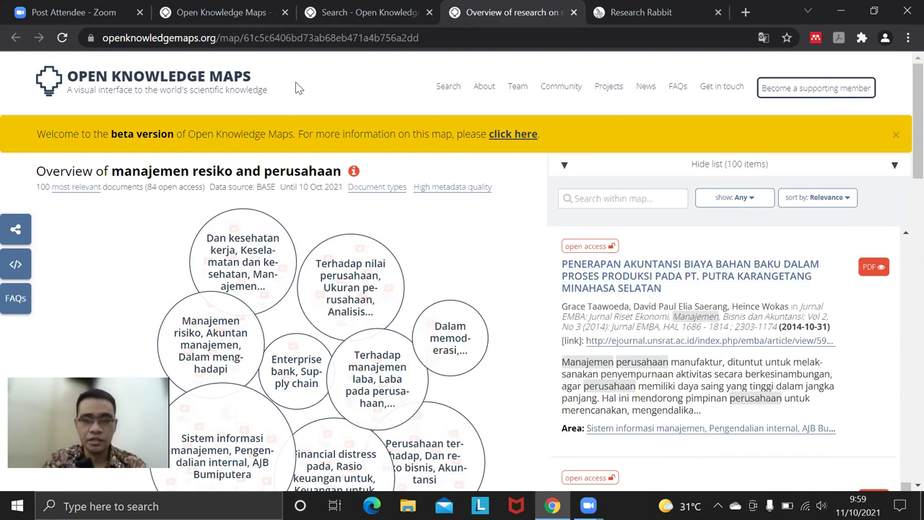
click(322, 21)
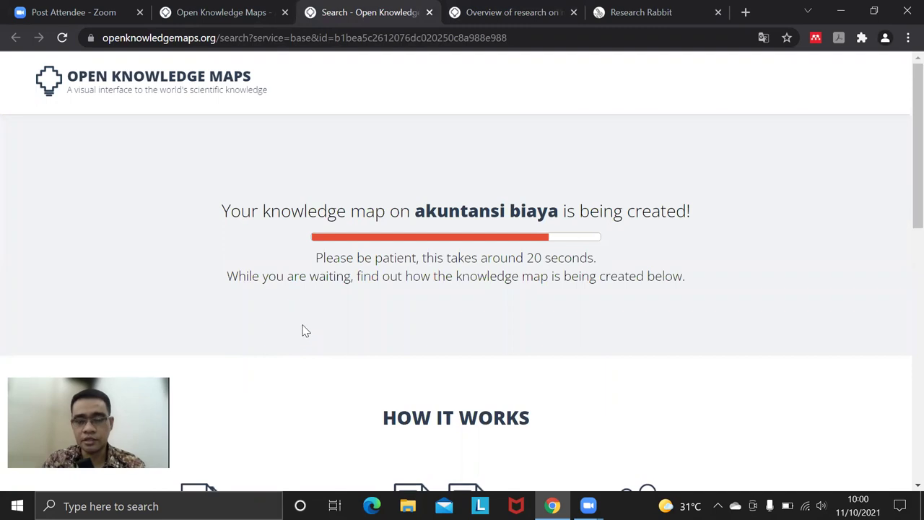
click(454, 22)
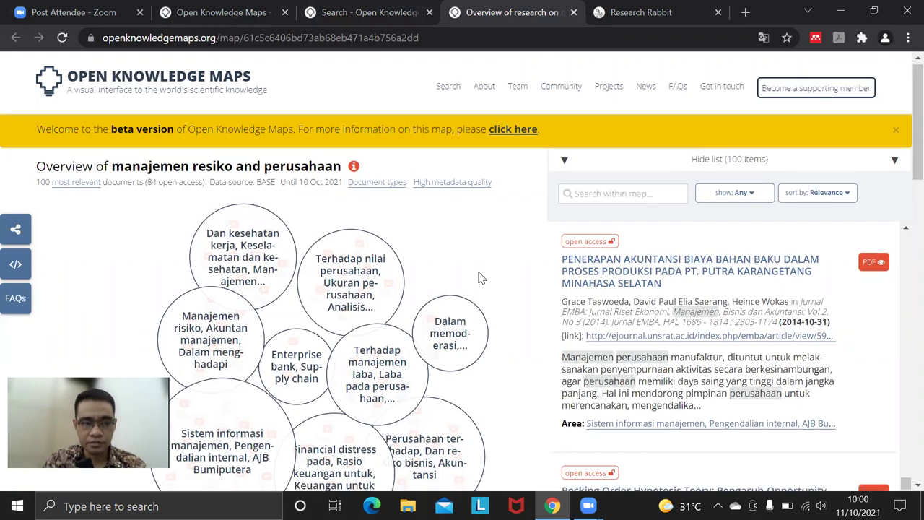
scroll(482, 278, down, 2)
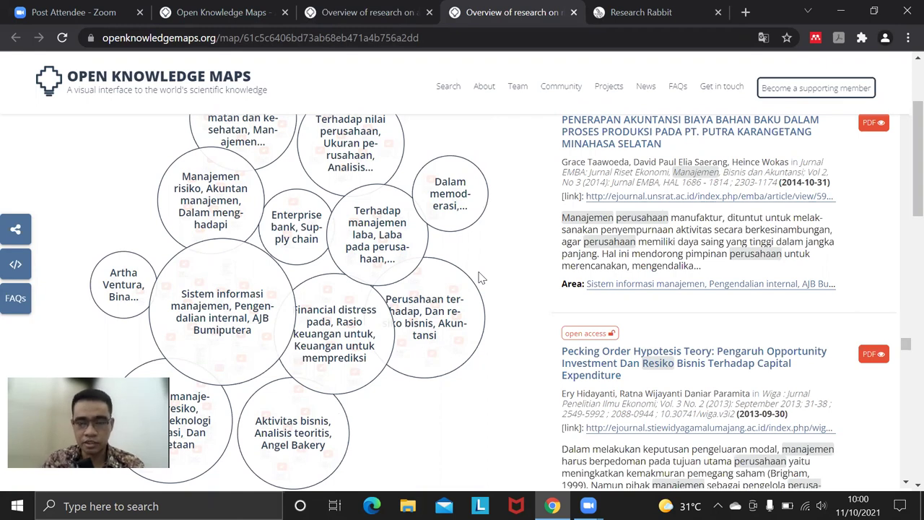
- Browse the research areas of the "akuntansi biaya" map and open the area on "Penerapan akuntansi pertanggungjawaban"
click(316, 20)
scroll(500, 314, down, 1)
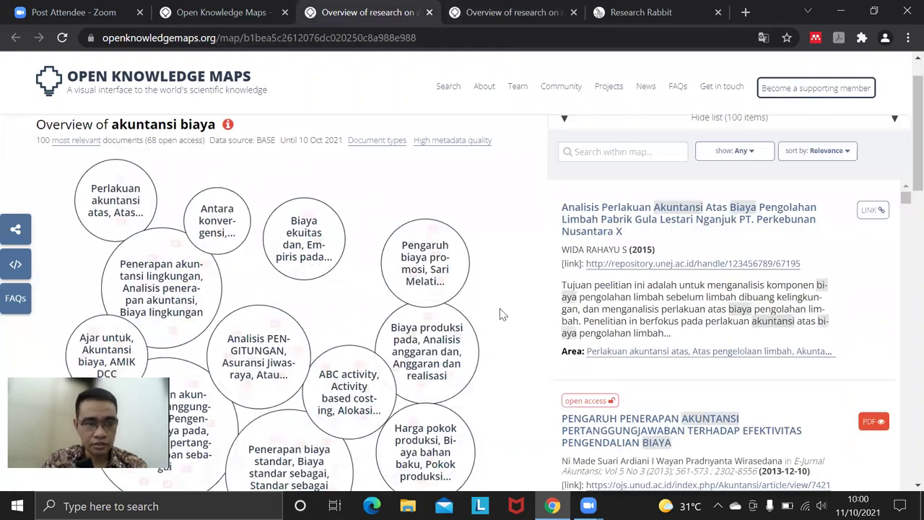
scroll(499, 314, up, 1)
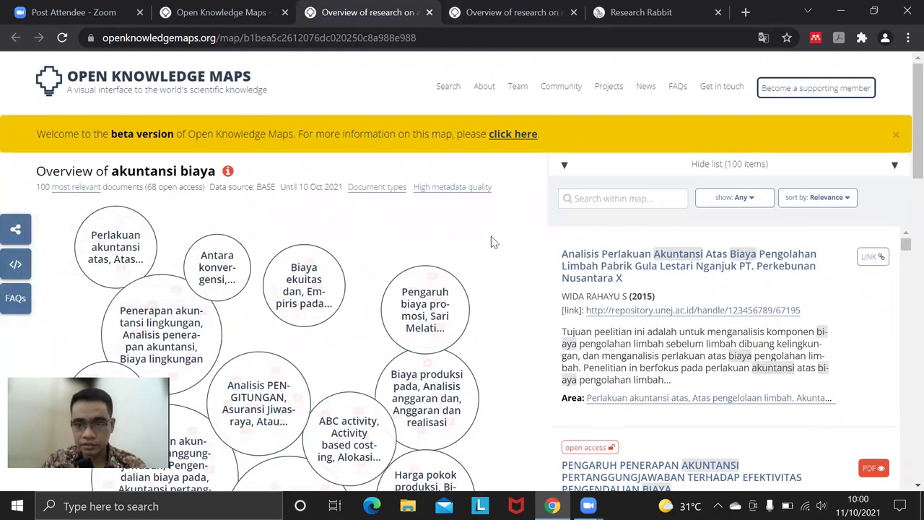
scroll(494, 242, down, 2)
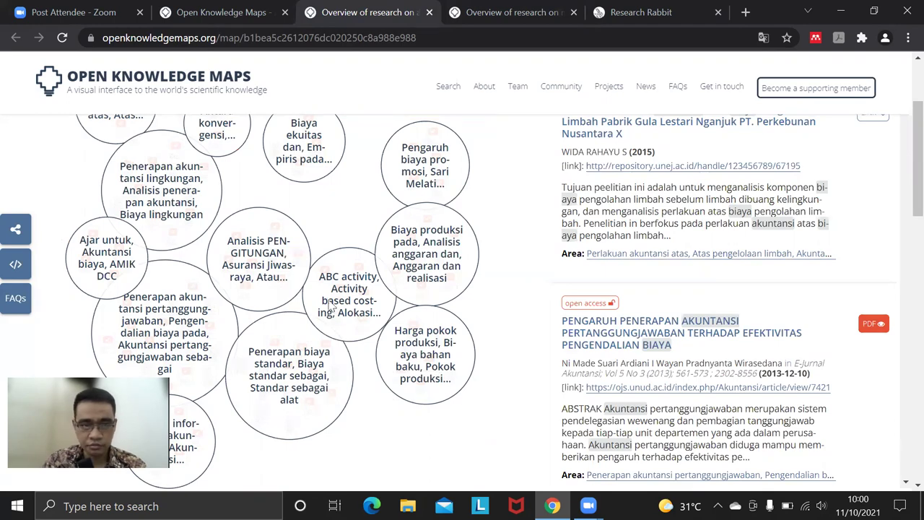
scroll(298, 307, up, 1)
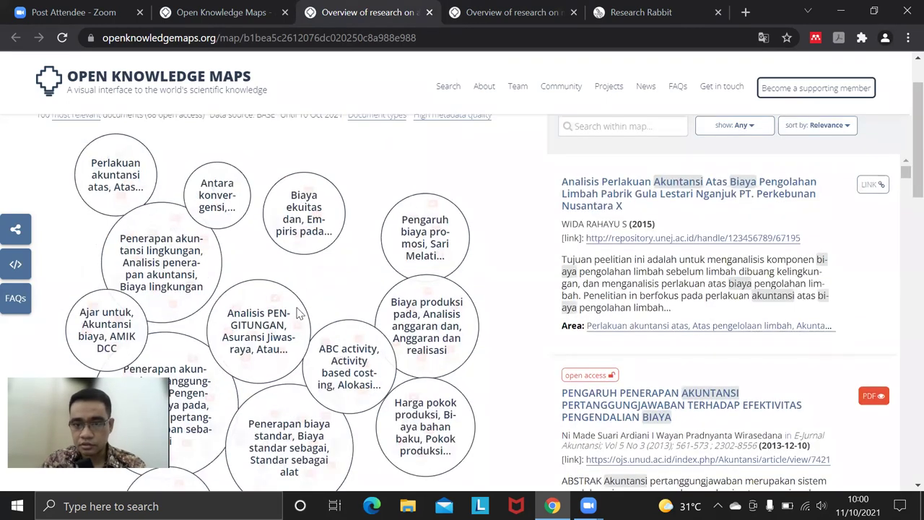
scroll(197, 288, down, 2)
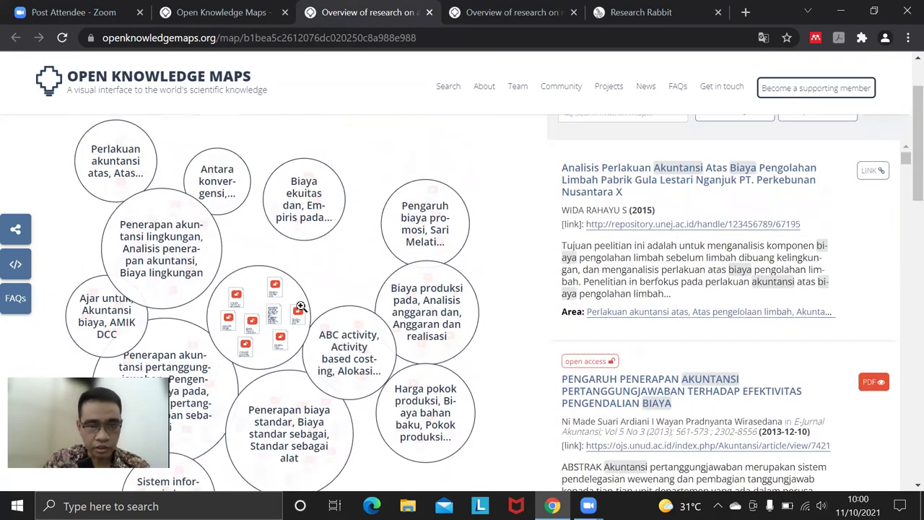
click(198, 288)
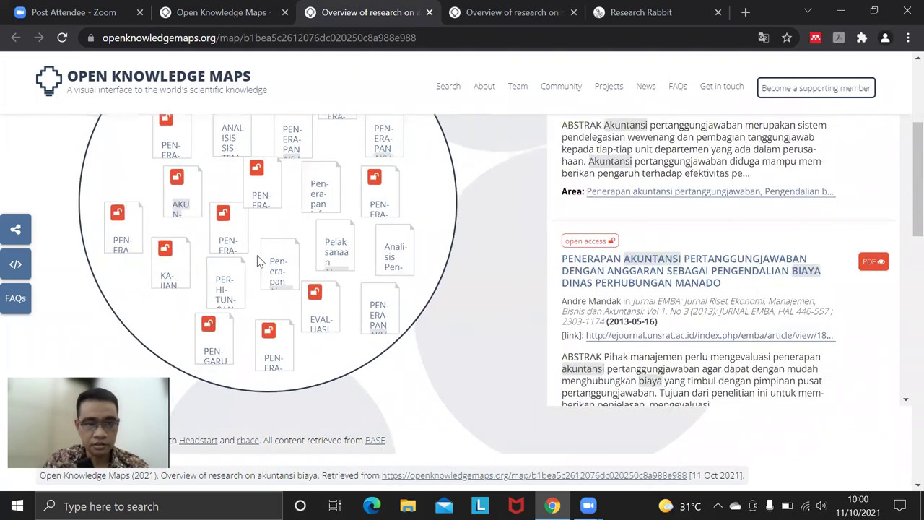
- Select the 2015 paper on responsibility accounting at PT. Bank Mega Tbk Cabang Manado and copy its full title
mouse_move(275, 197)
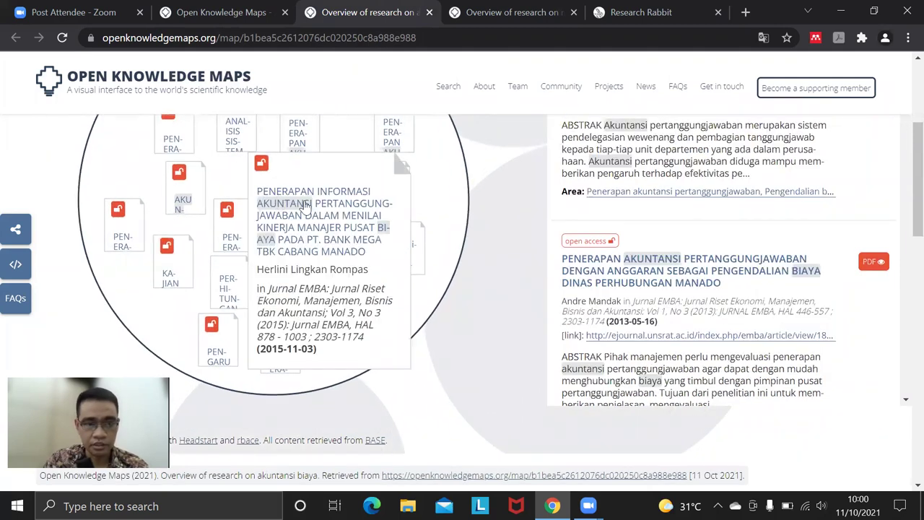
click(306, 208)
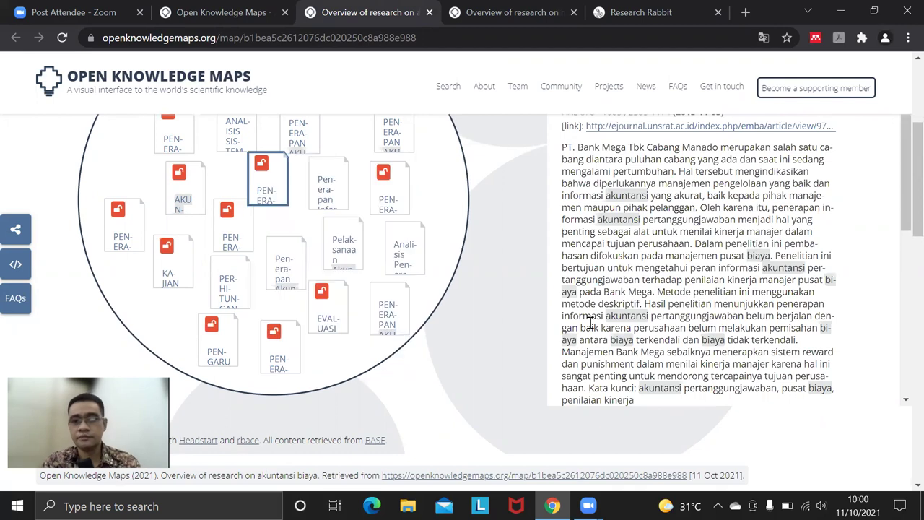
scroll(590, 323, up, 3)
drag(658, 292, 562, 251)
right_click(591, 262)
click(575, 274)
- Switch to Research Rabbit, open the Risk Management collection, and search all subject areas for a paper using the copied title
click(639, 15)
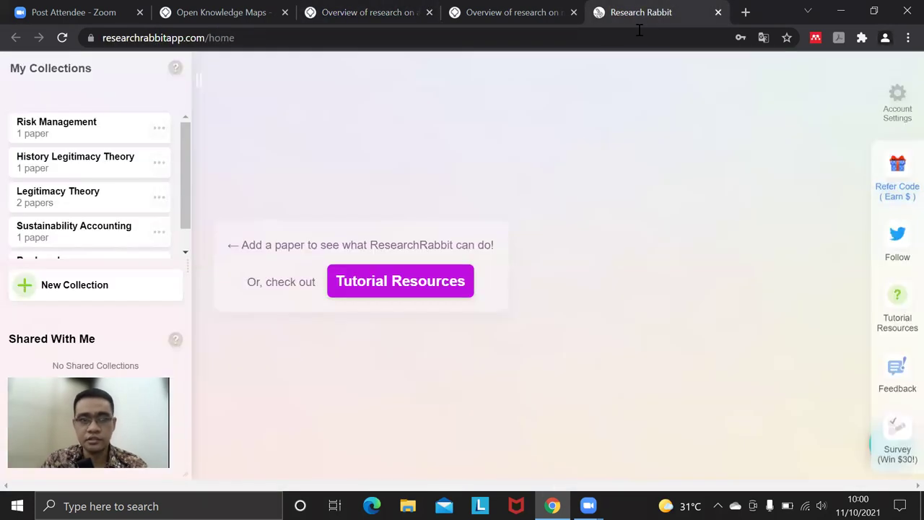
click(79, 136)
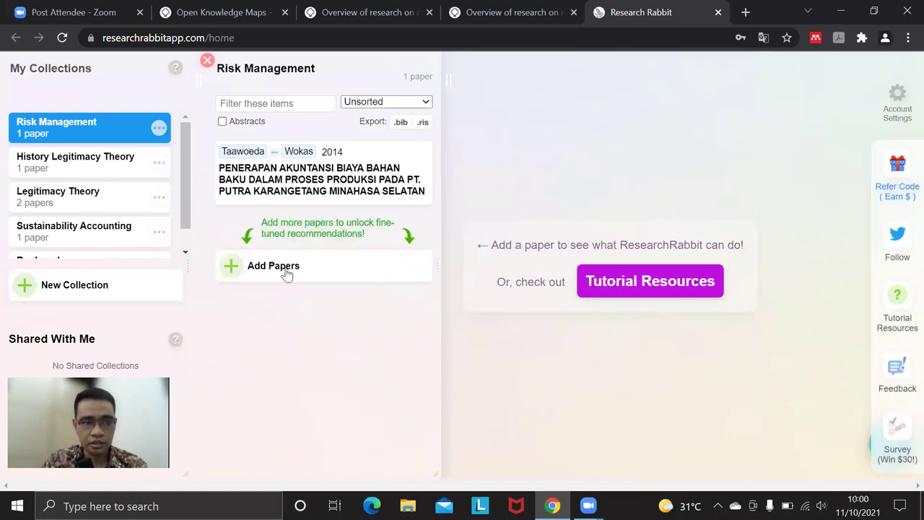
click(287, 268)
right_click(279, 276)
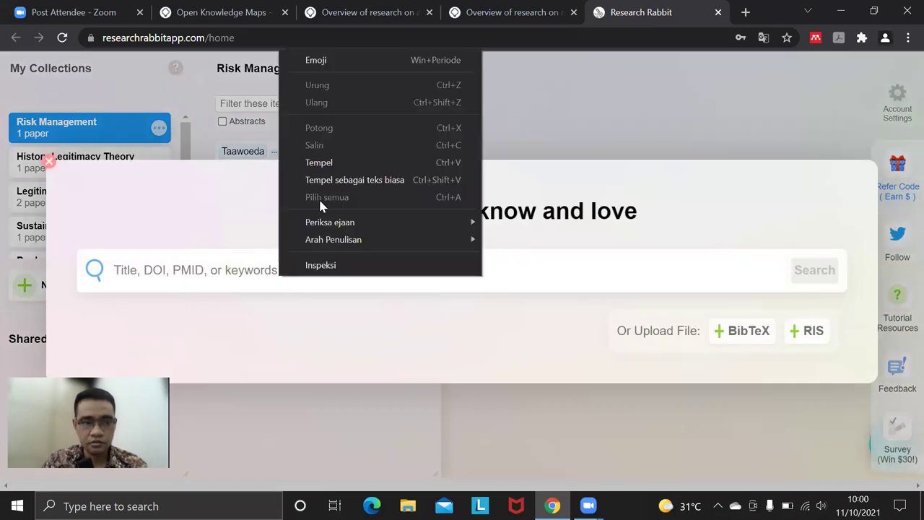
click(319, 163)
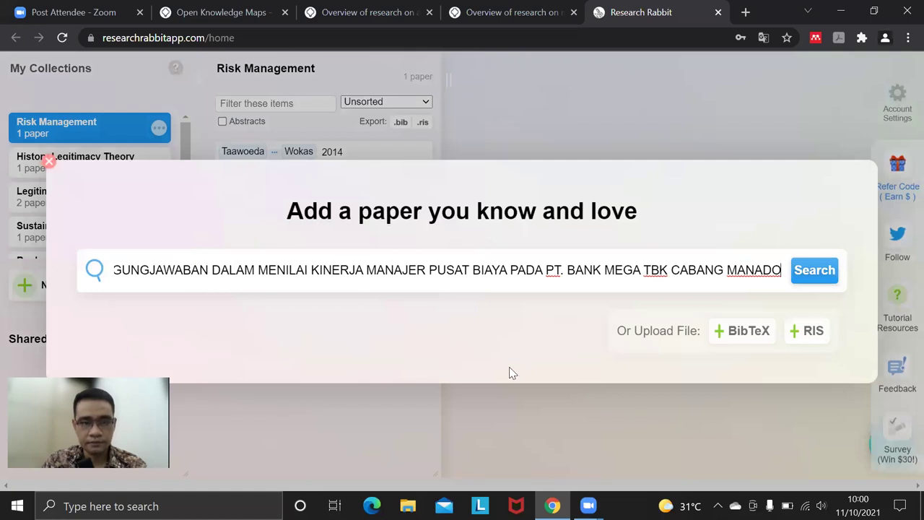
click(815, 271)
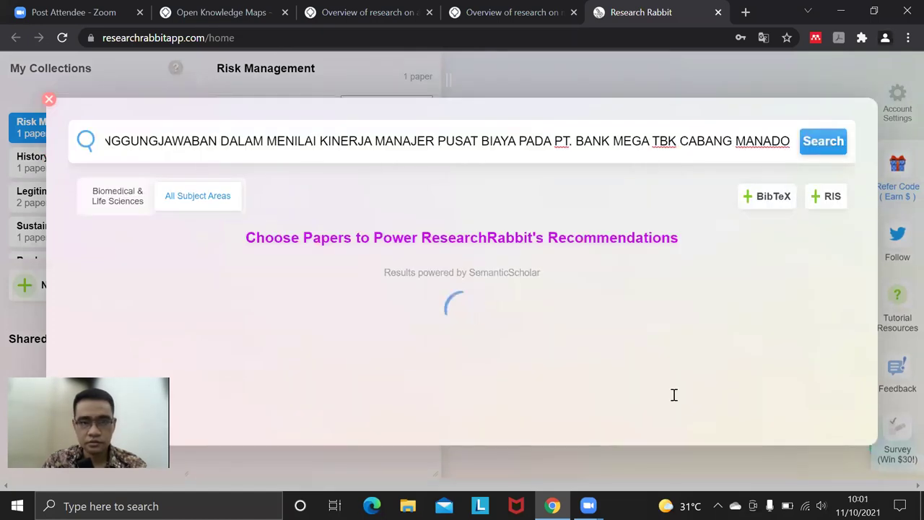
- Review the search results, add the matching 2015 PT. Bank Mega paper to the collection, and close the search
scroll(466, 393, down, 4)
scroll(466, 392, down, 4)
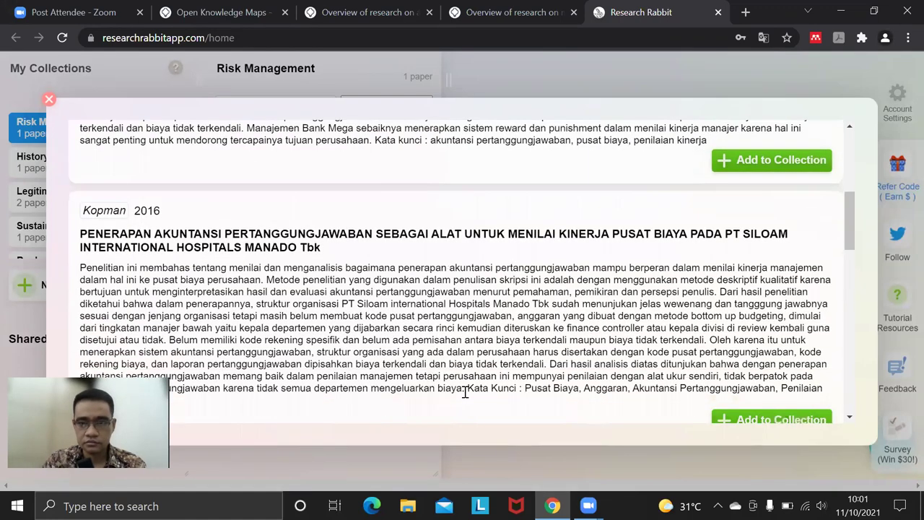
scroll(466, 393, up, 7)
scroll(466, 393, up, 1)
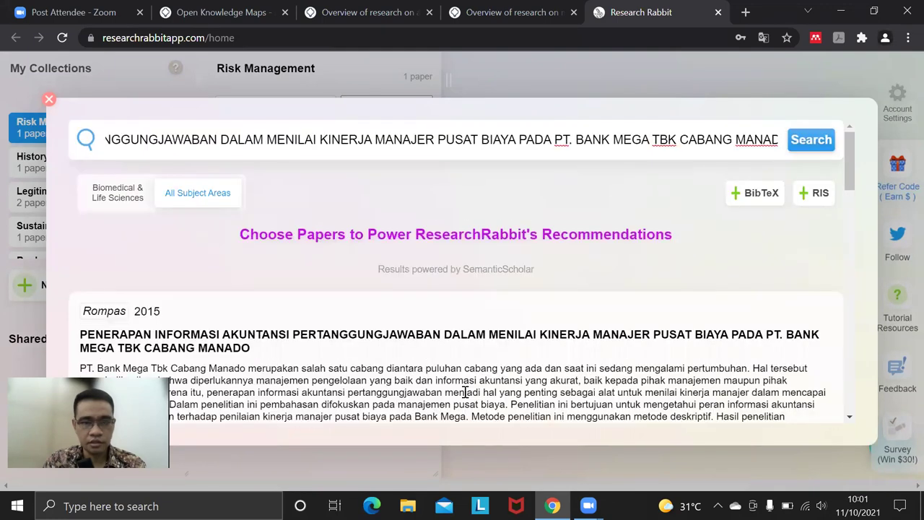
scroll(466, 397, down, 3)
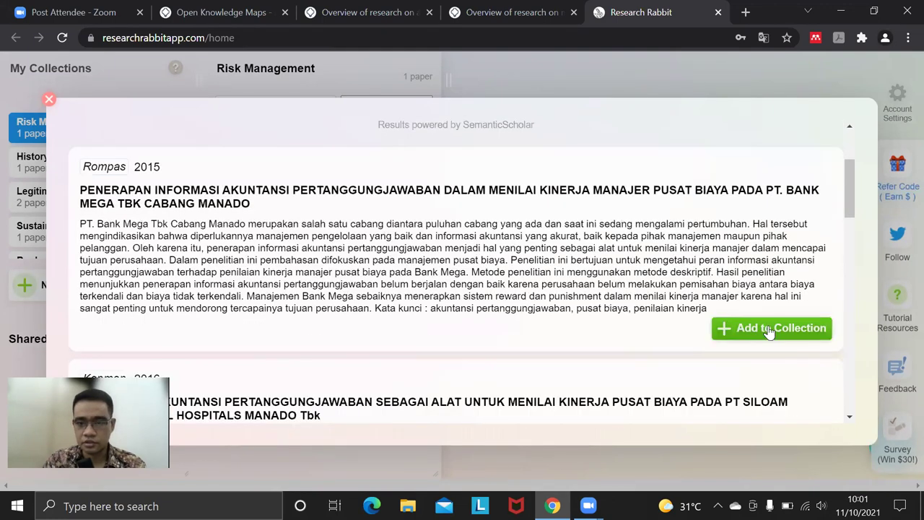
click(770, 330)
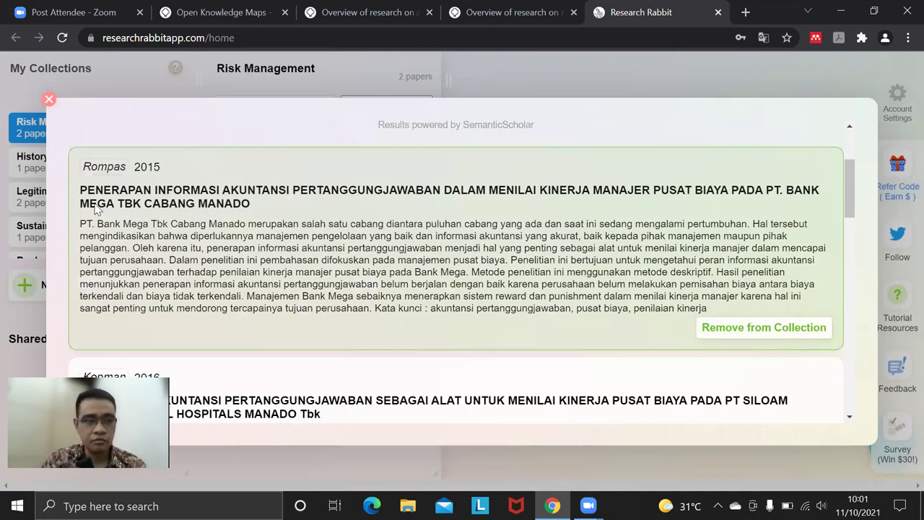
click(49, 101)
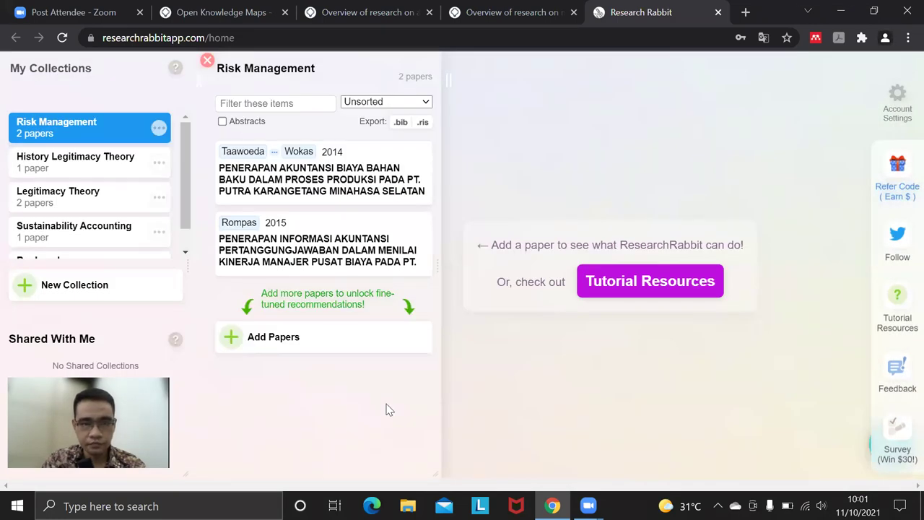
- Select both papers in the Risk Management collection, view their similar work, and close the connections graph
click(361, 242)
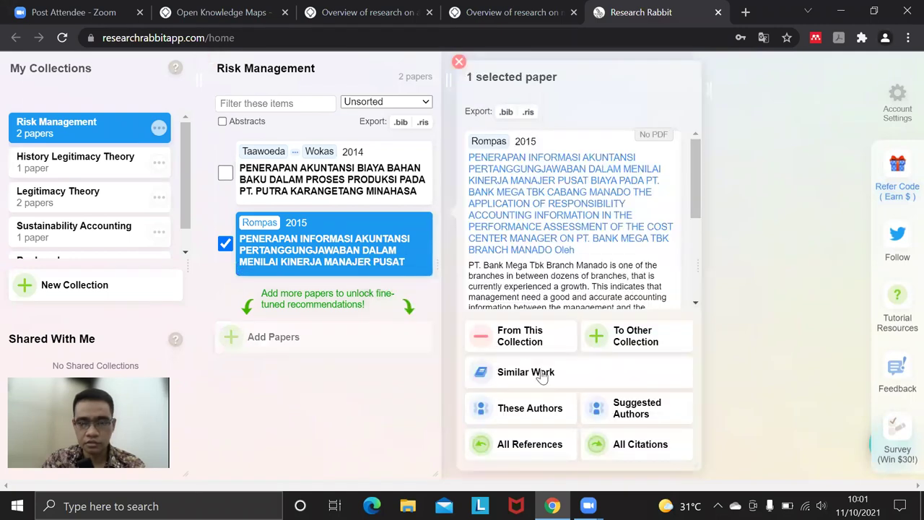
click(226, 177)
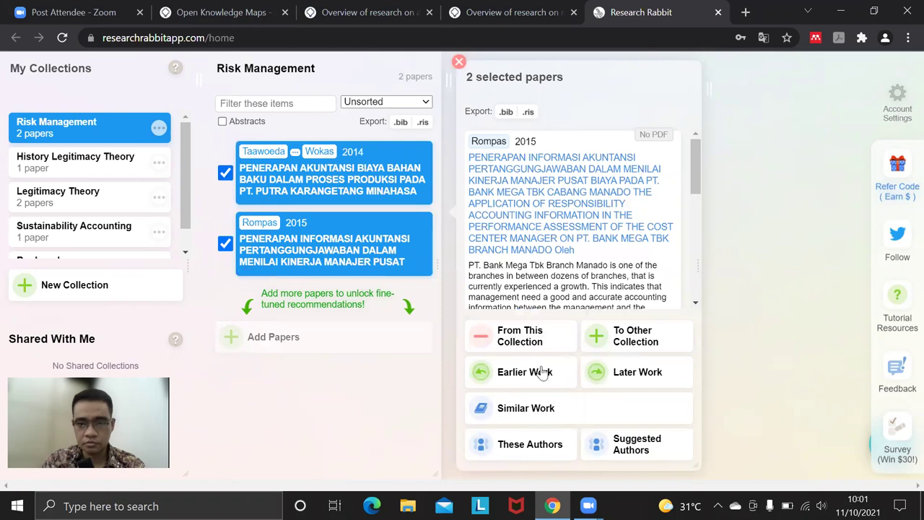
click(543, 417)
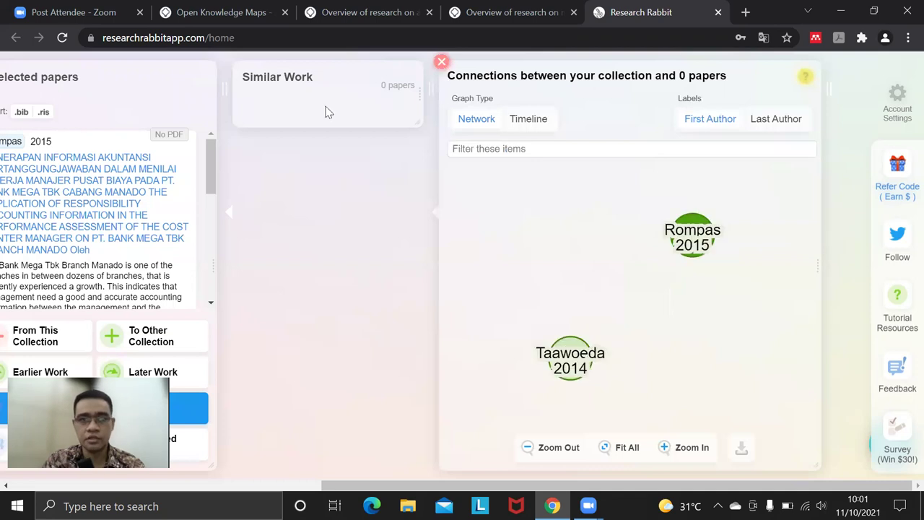
click(277, 75)
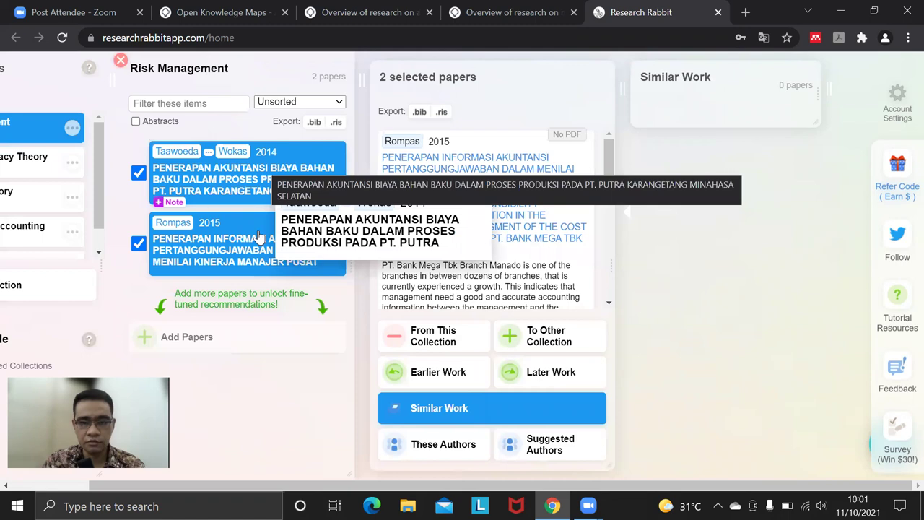
- View the earlier work and the later work related to the two selected papers, closing the connections graph each time
click(442, 384)
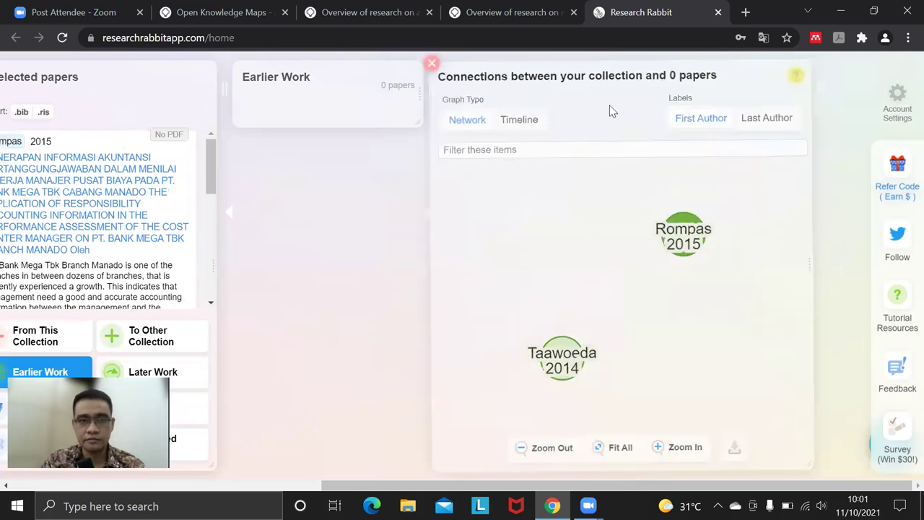
click(633, 76)
click(574, 343)
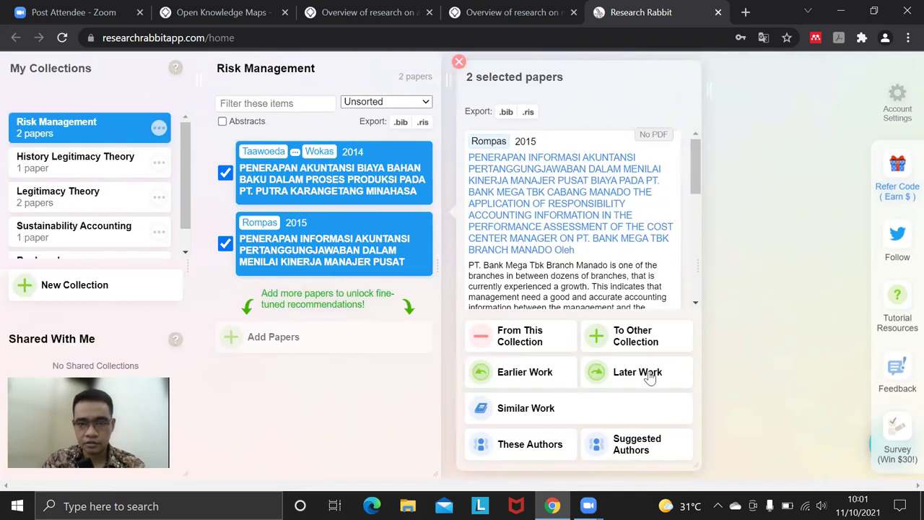
click(647, 374)
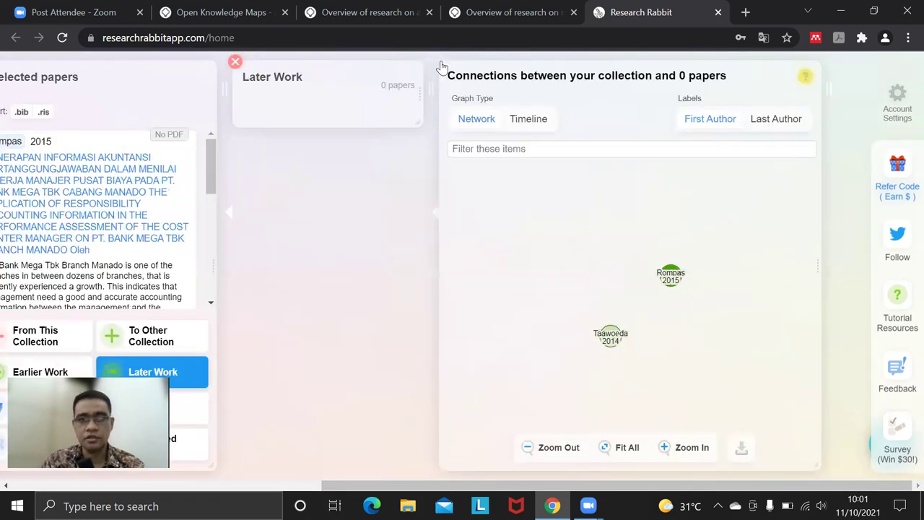
click(442, 64)
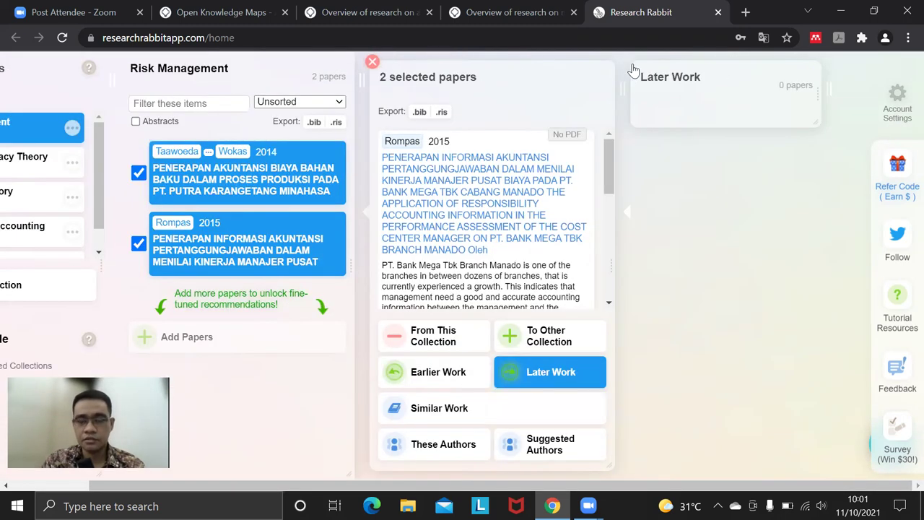
- Show the authors of the two selected papers, examine their profiles and connections, and close the author results
click(529, 445)
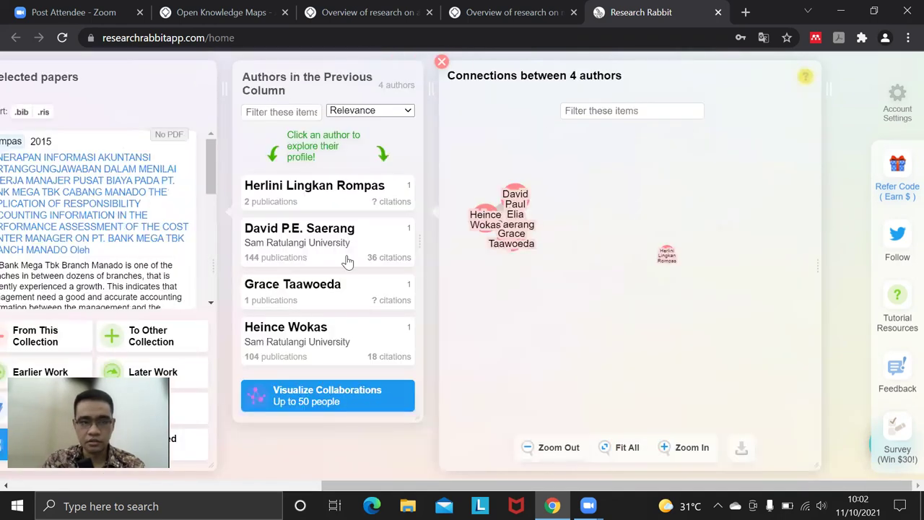
mouse_move(332, 236)
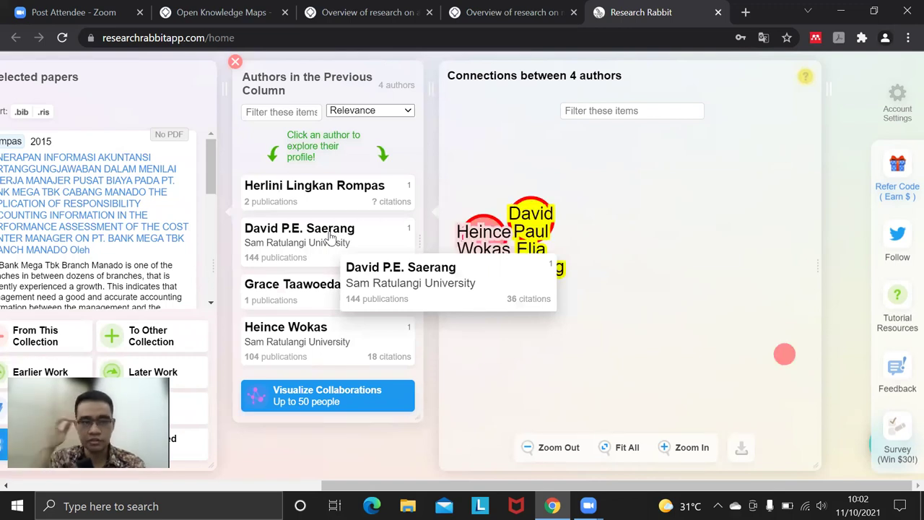
click(442, 63)
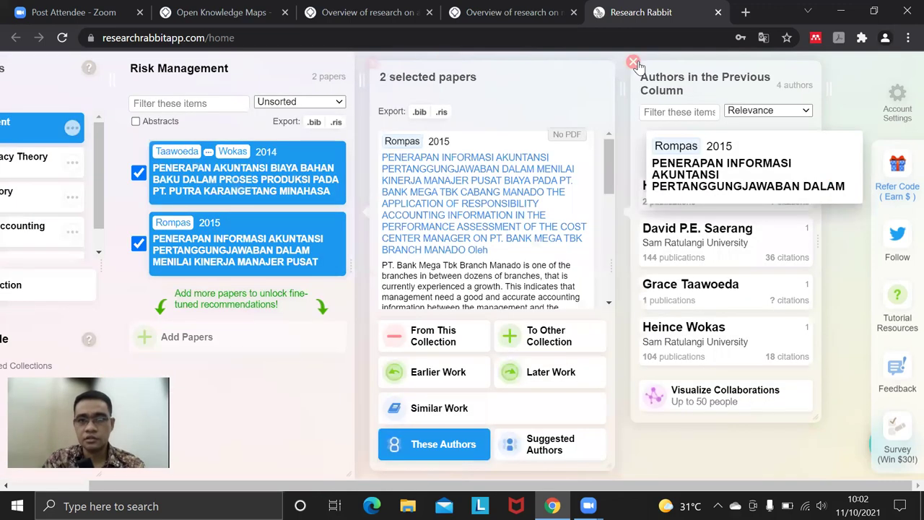
click(635, 63)
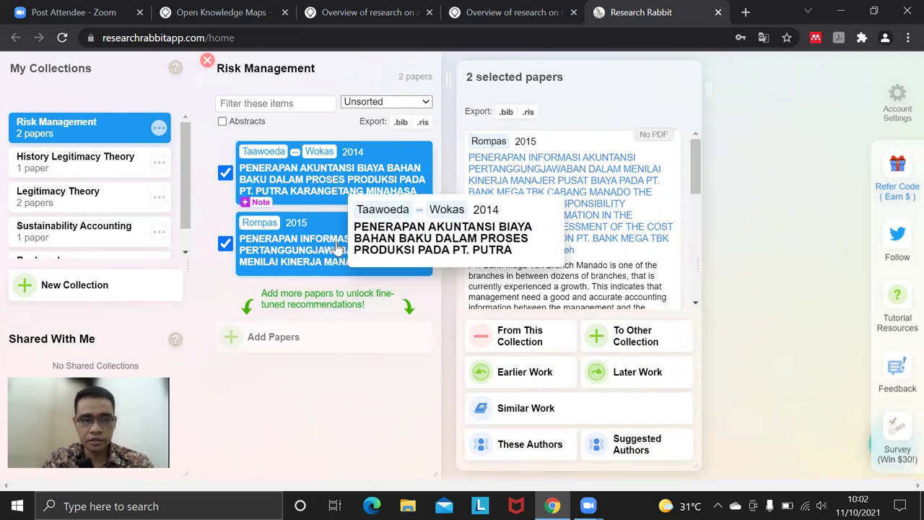
- Deselect both papers in the Risk Management collection, and briefly open and close the details of the 2015 paper
click(225, 244)
click(225, 173)
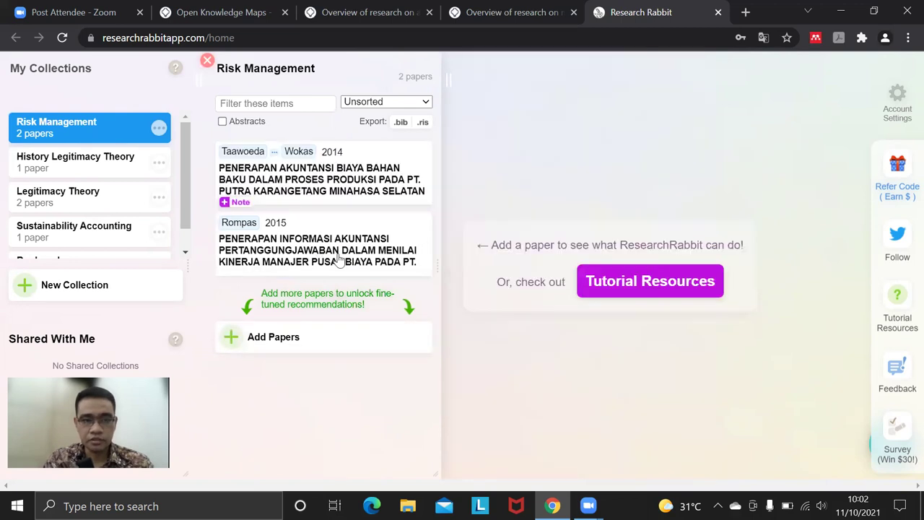
click(345, 248)
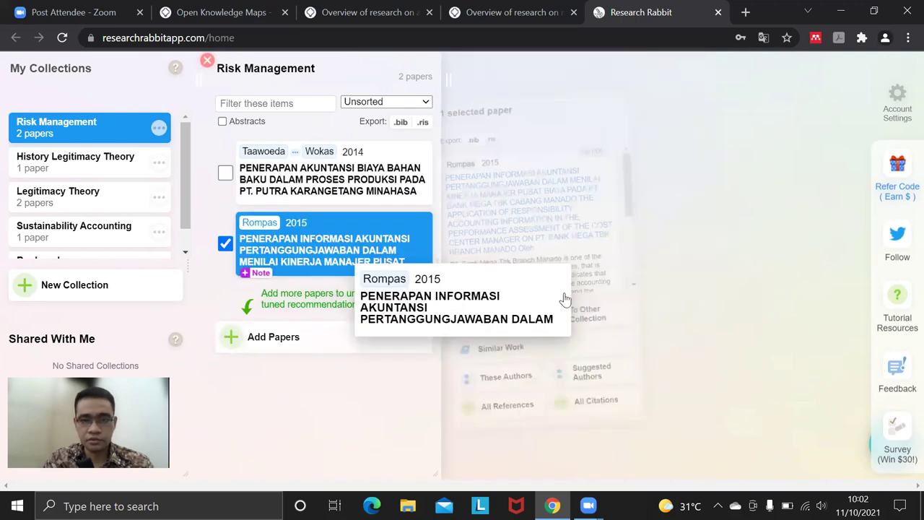
click(225, 246)
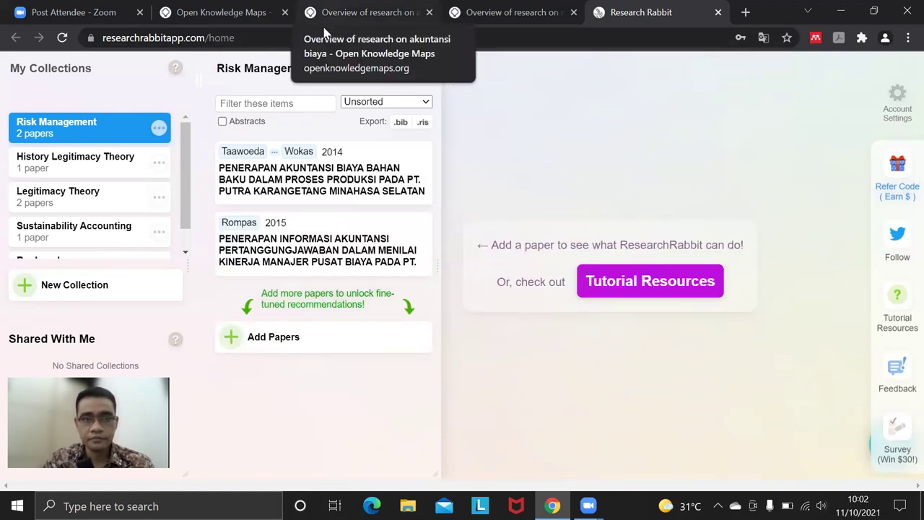
- Switch to the "akuntansi biaya" map in Open Knowledge Maps, select the 2016 paper on accounting information systems at PT. MBI, and copy its title
click(324, 15)
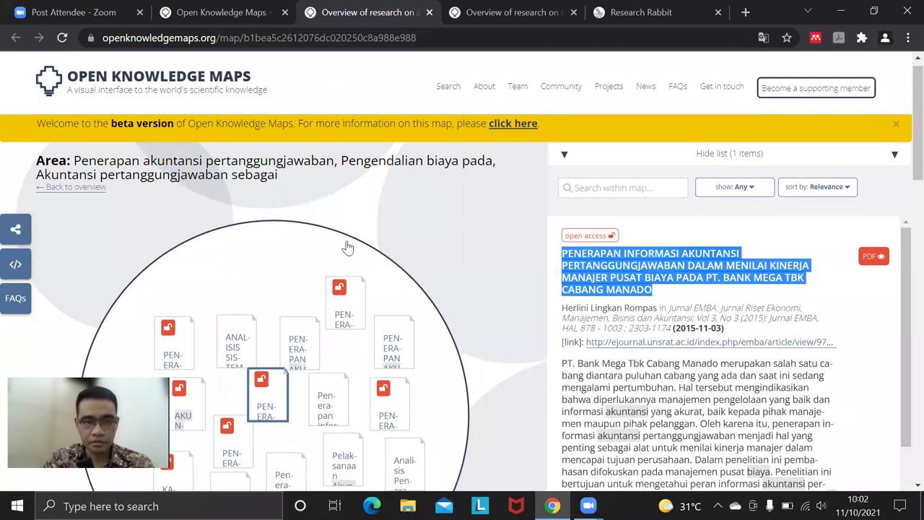
scroll(348, 247, down, 3)
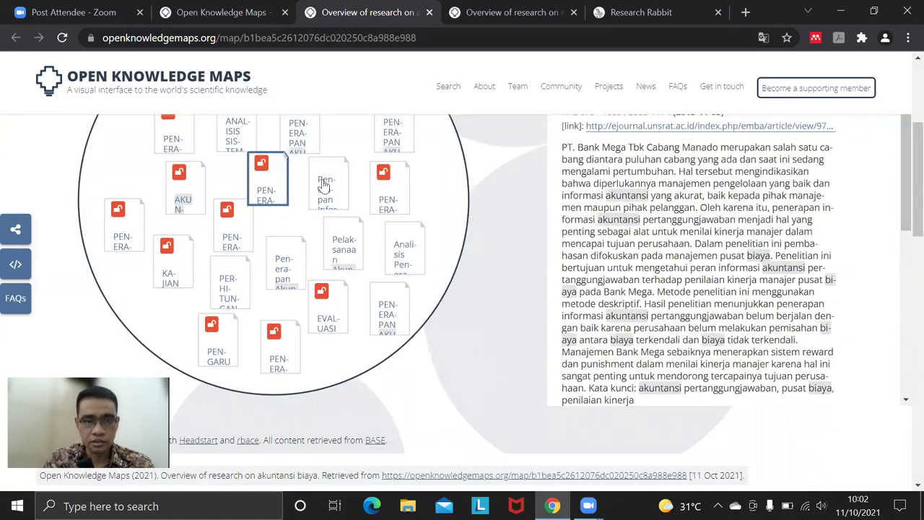
scroll(299, 238, up, 1)
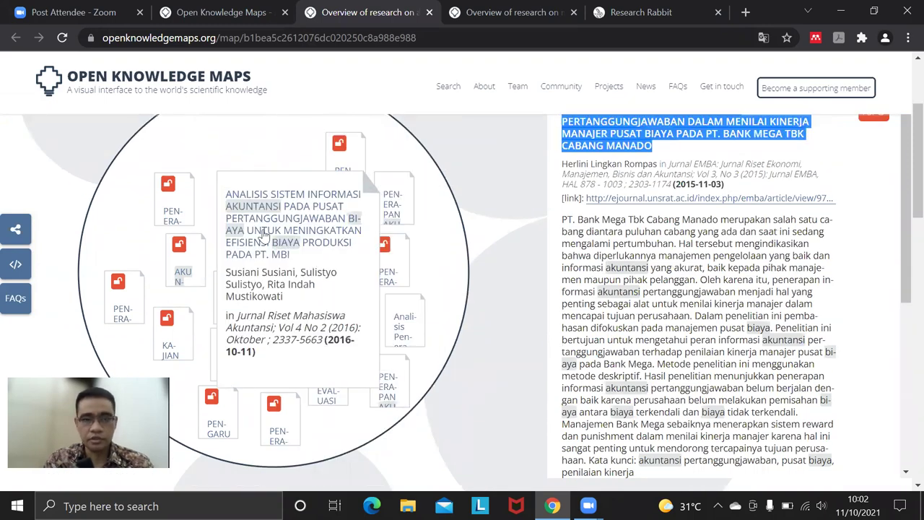
click(264, 236)
drag(599, 286, 562, 243)
right_click(584, 253)
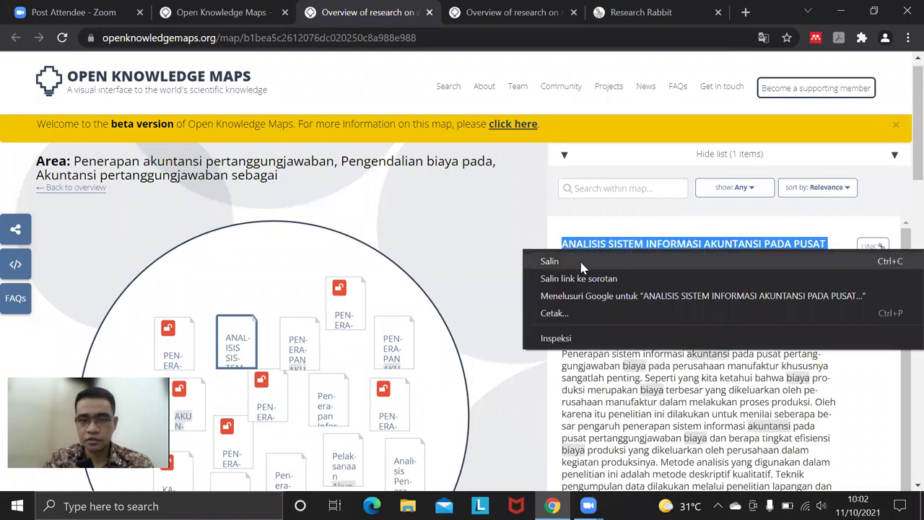
click(582, 261)
- Switch to Research Rabbit and search all subject areas for a paper to add to Risk Management, using the copied title
click(606, 21)
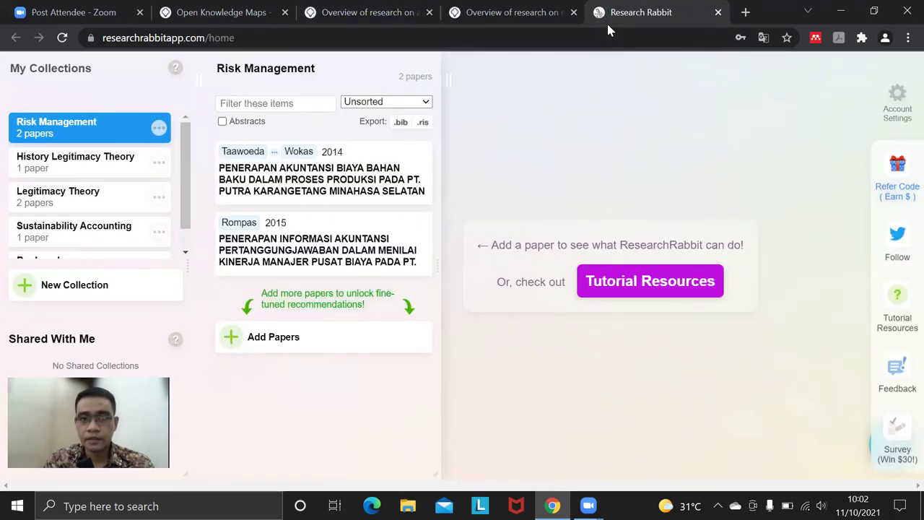
click(327, 344)
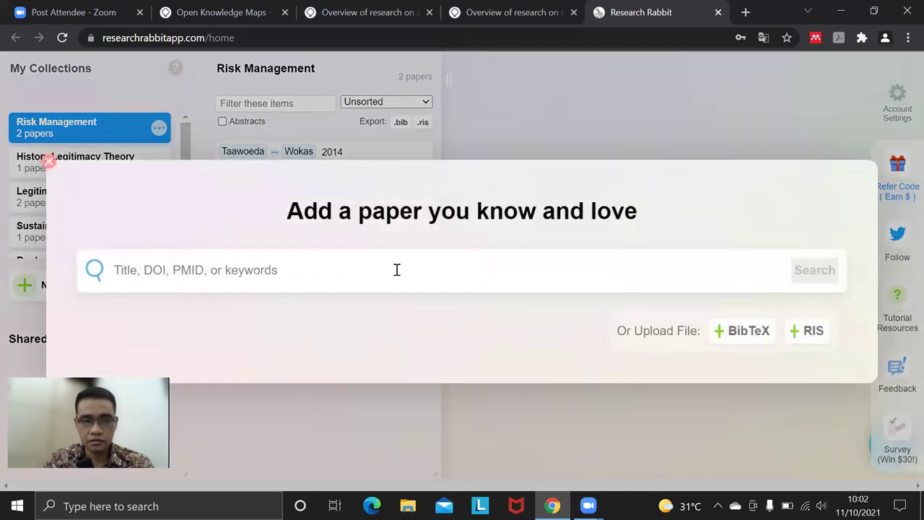
right_click(397, 270)
click(434, 156)
click(808, 277)
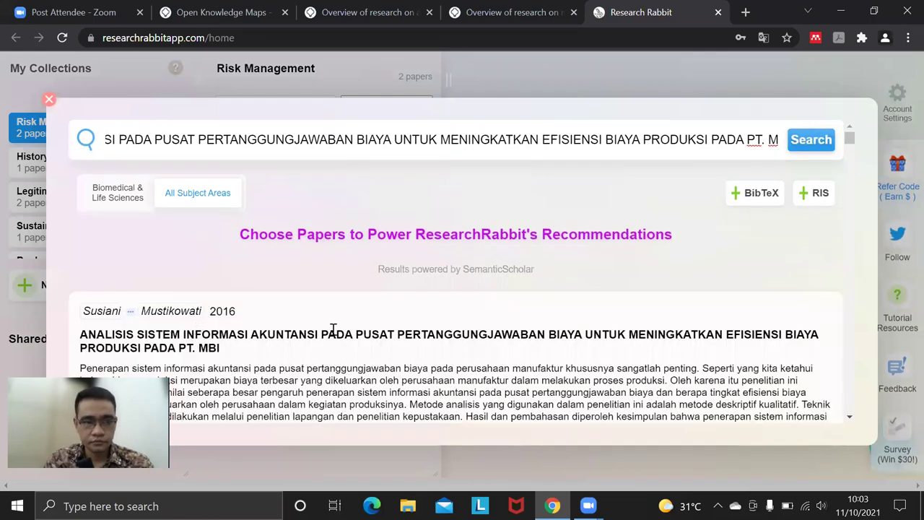
- Review the search results, add the matching 2016 PT. MBI paper to the collection, and close the search
scroll(334, 329, down, 5)
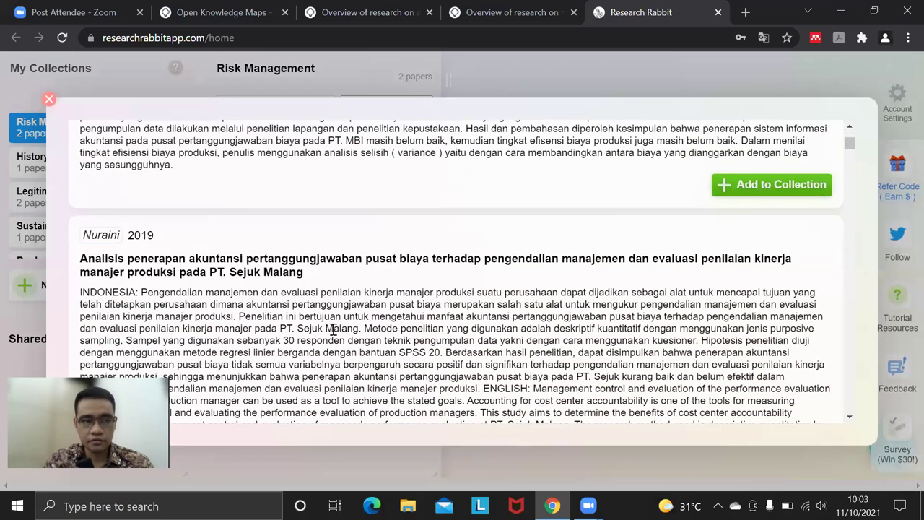
scroll(333, 329, up, 5)
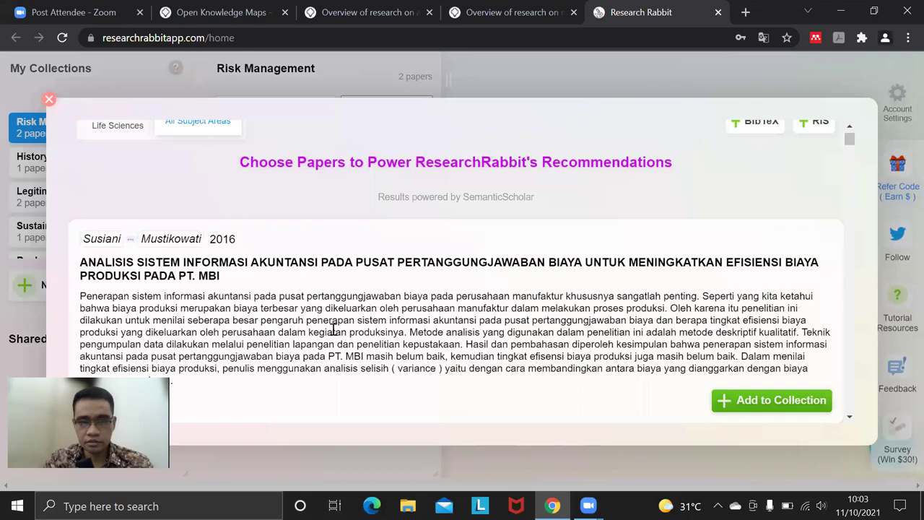
click(778, 408)
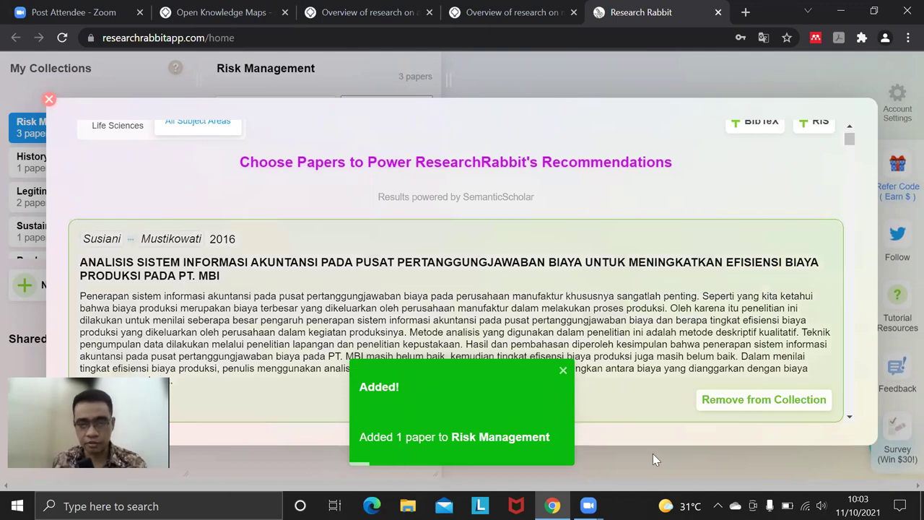
click(49, 99)
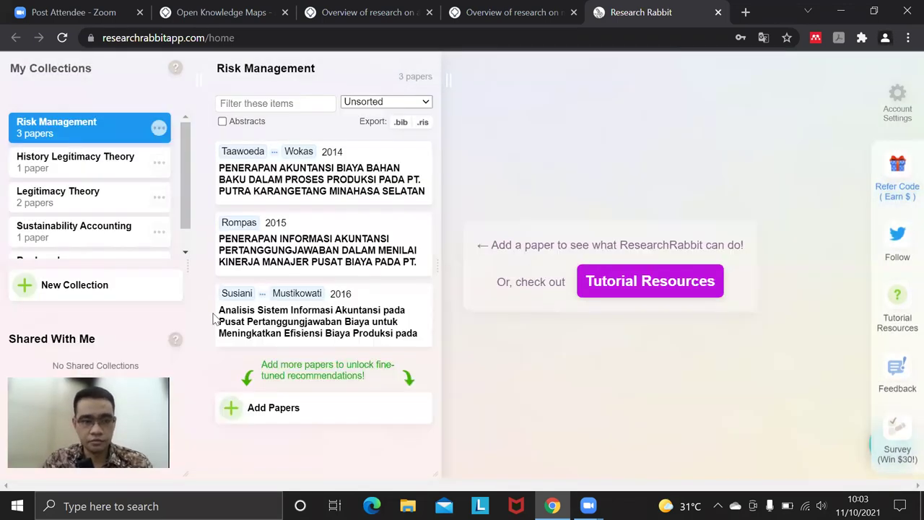
- Select the 2016 PT. MBI paper in the collection, view its similar work, and close the results
click(328, 315)
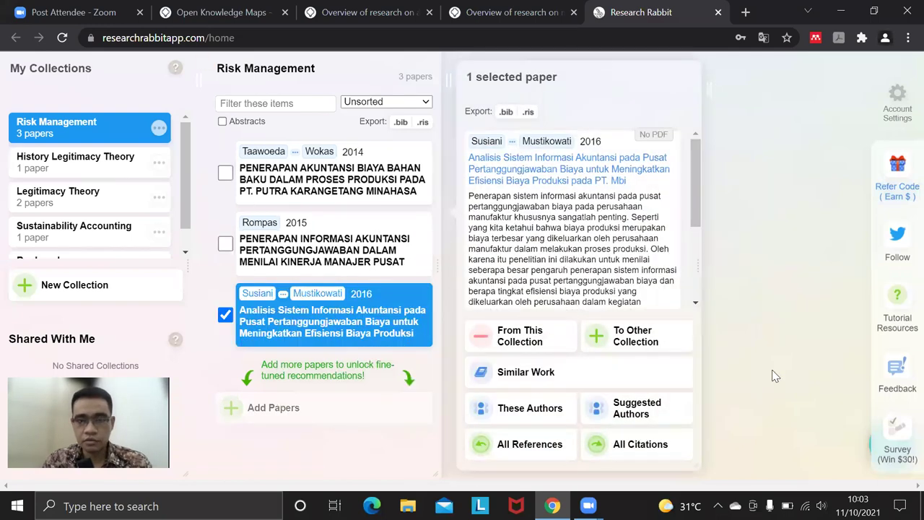
click(558, 372)
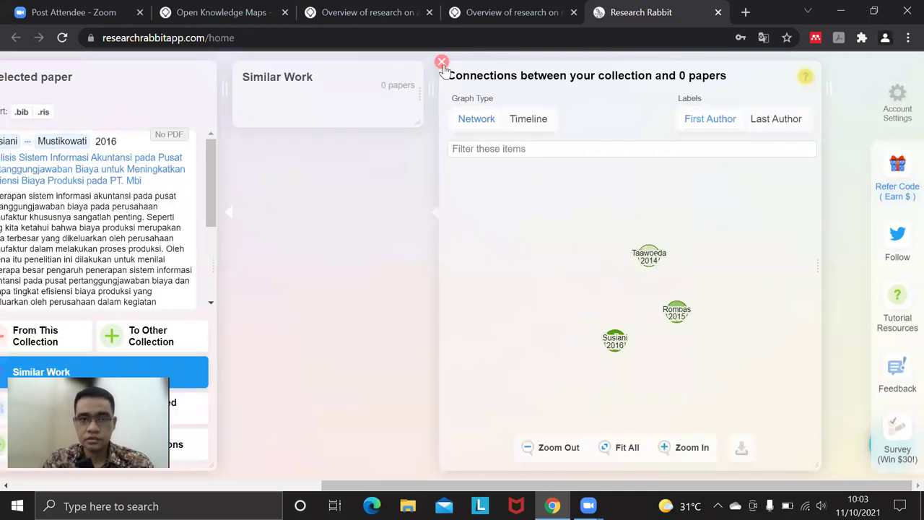
click(442, 63)
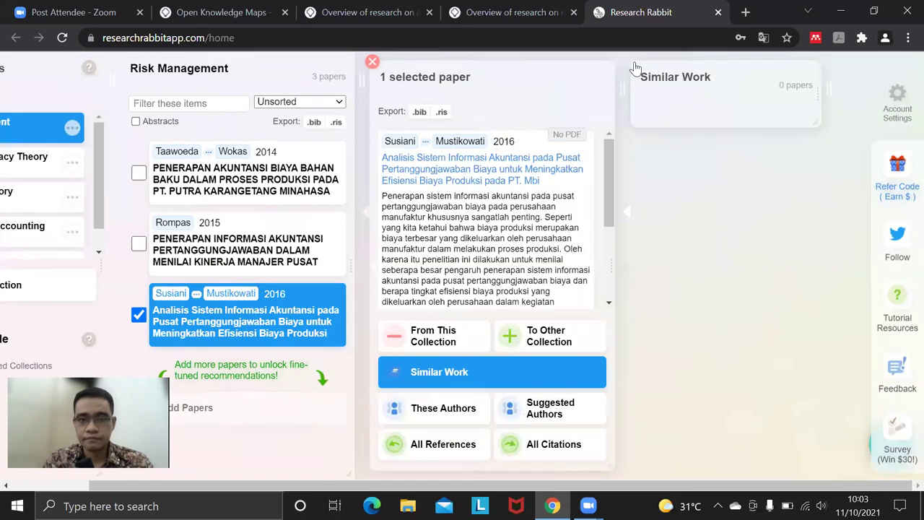
click(634, 66)
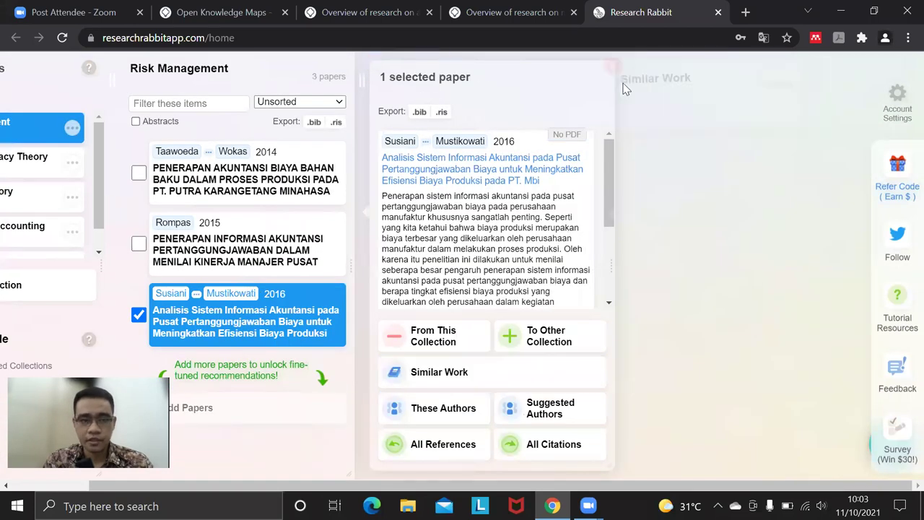
- Select the 2014 and 2015 papers as well, view similar work for all three papers, and close the results
click(225, 172)
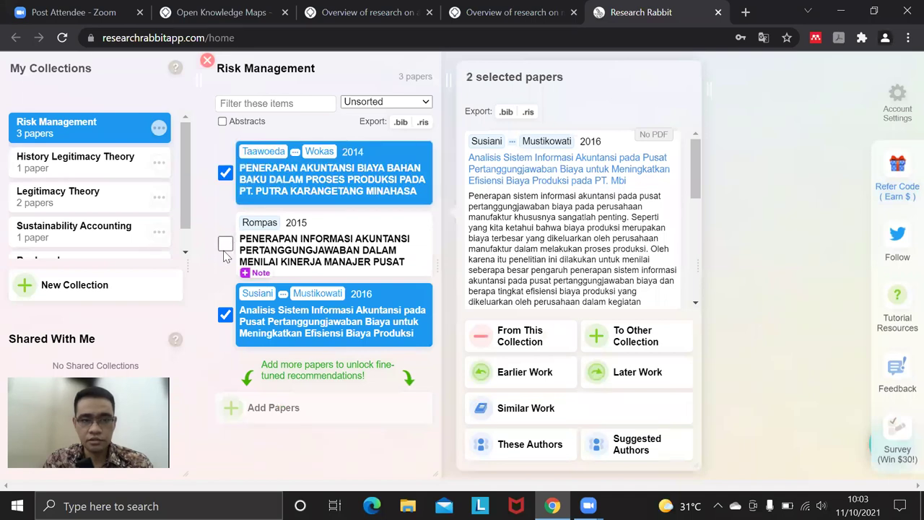
click(225, 244)
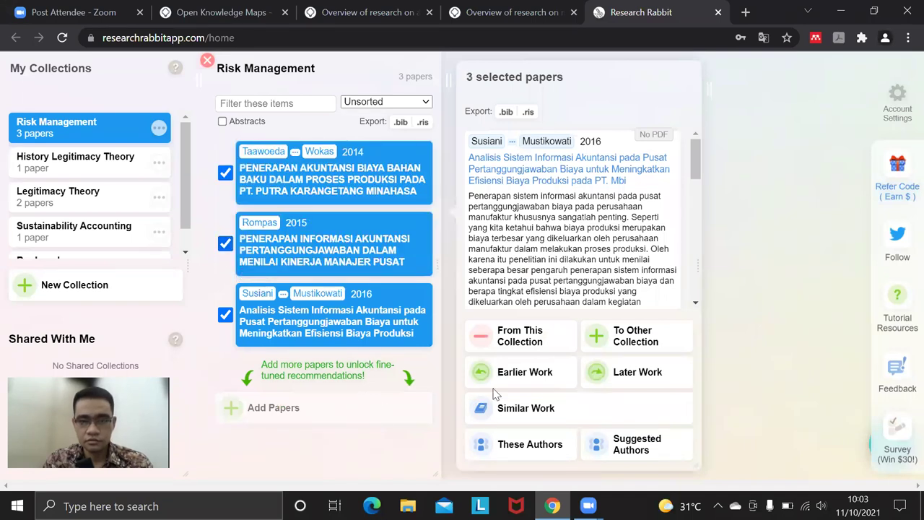
click(554, 410)
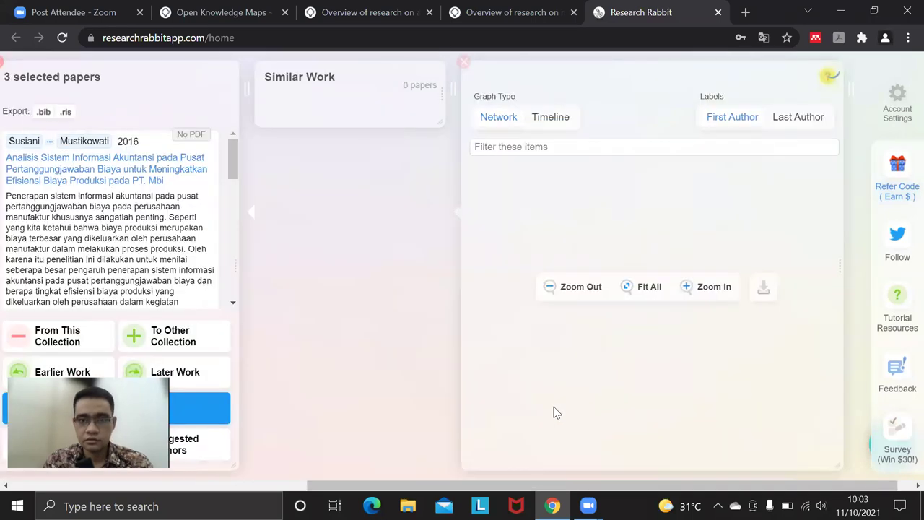
click(441, 62)
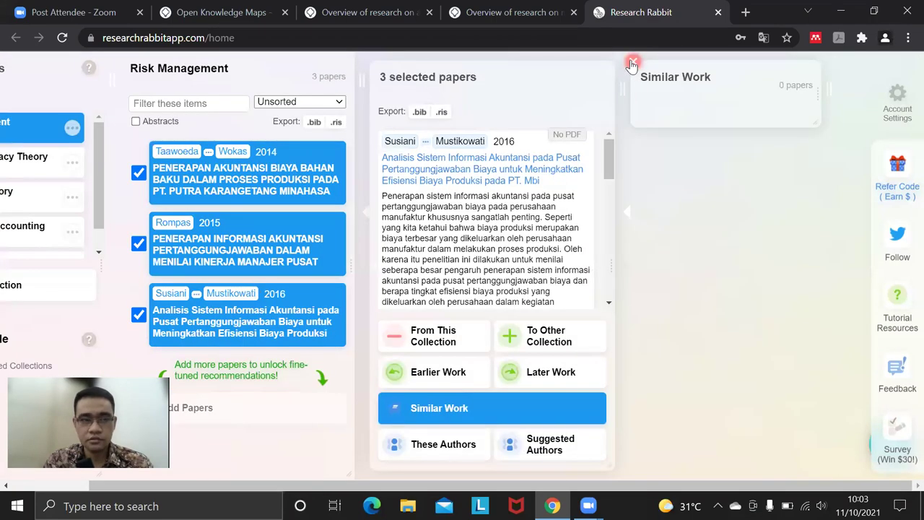
click(633, 63)
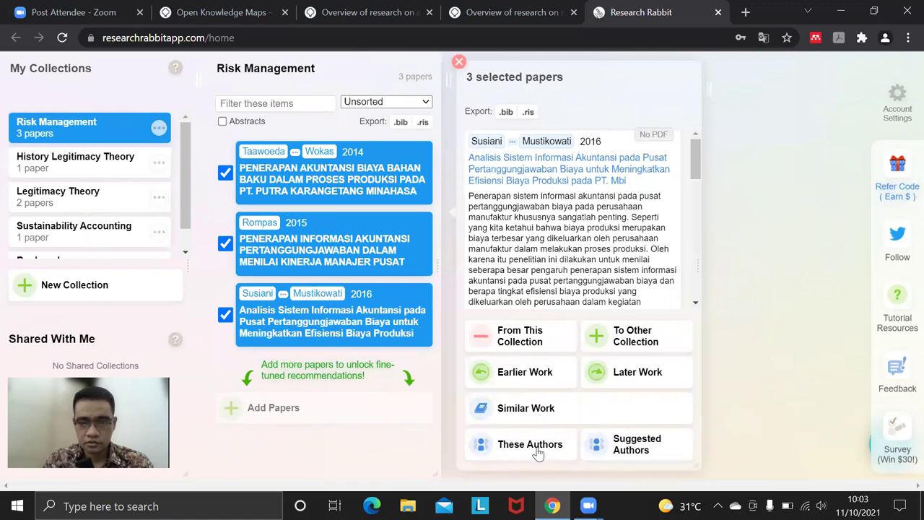
- View the authors of the three selected papers, review the author list and their collaboration network, and close the results
click(538, 452)
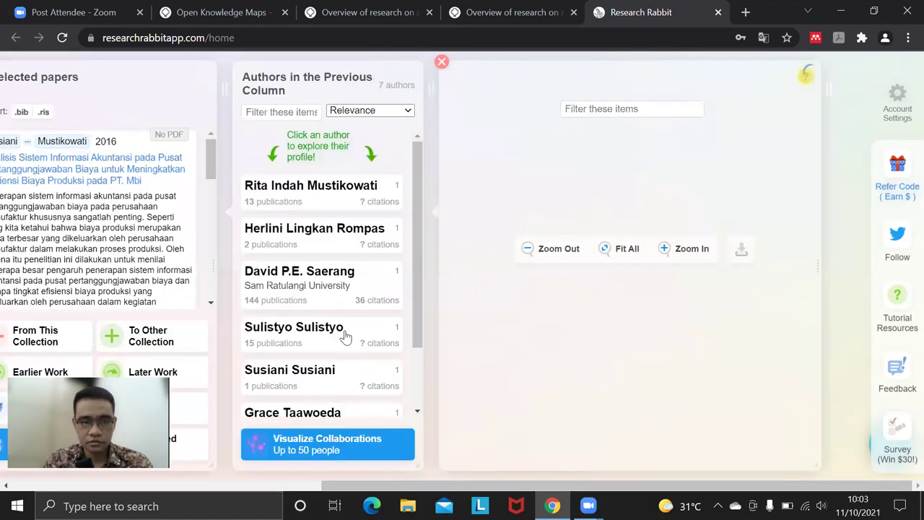
scroll(346, 336, down, 2)
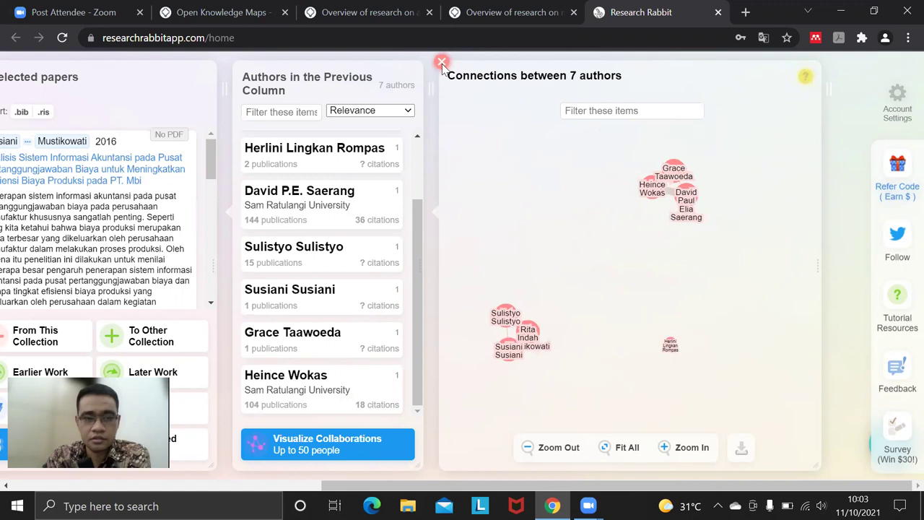
key(Escape)
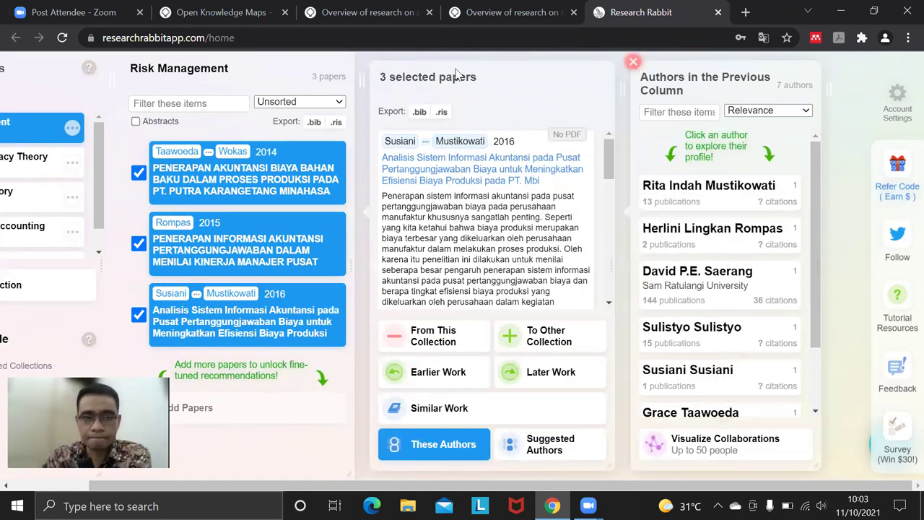
key(Escape)
key(Escape)
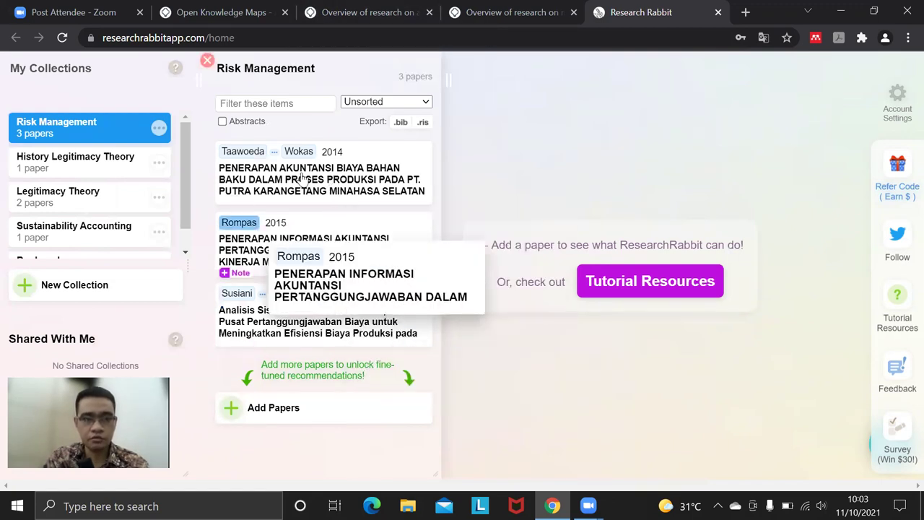
- Reselect all three Risk Management papers, view their similar work and connection graph, and close the results and selection
click(286, 208)
click(226, 246)
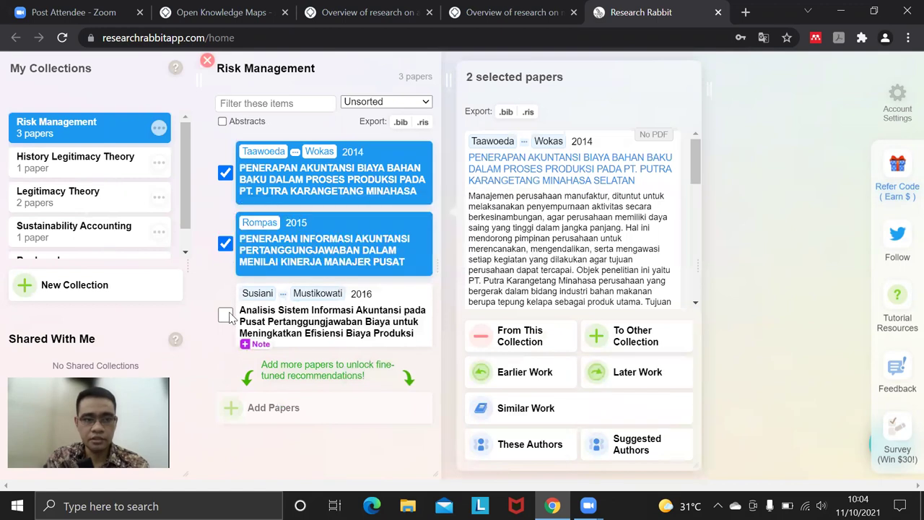
click(226, 317)
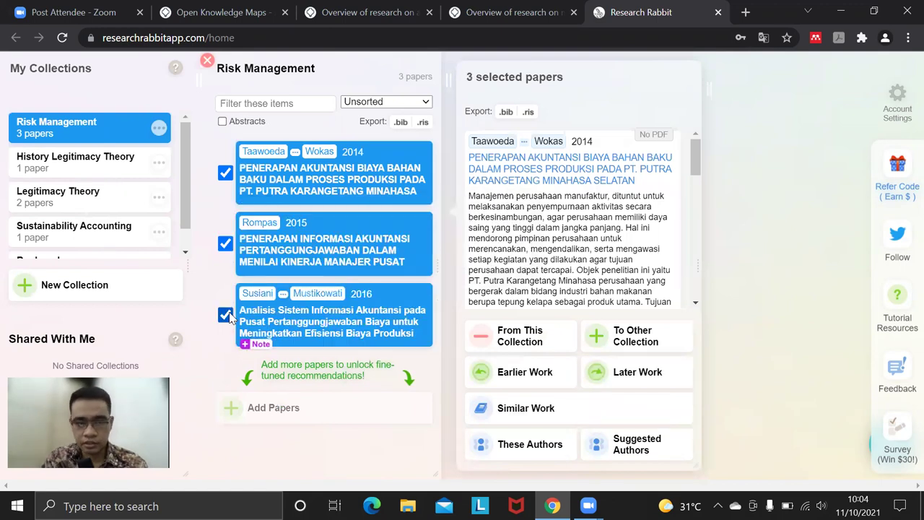
click(526, 409)
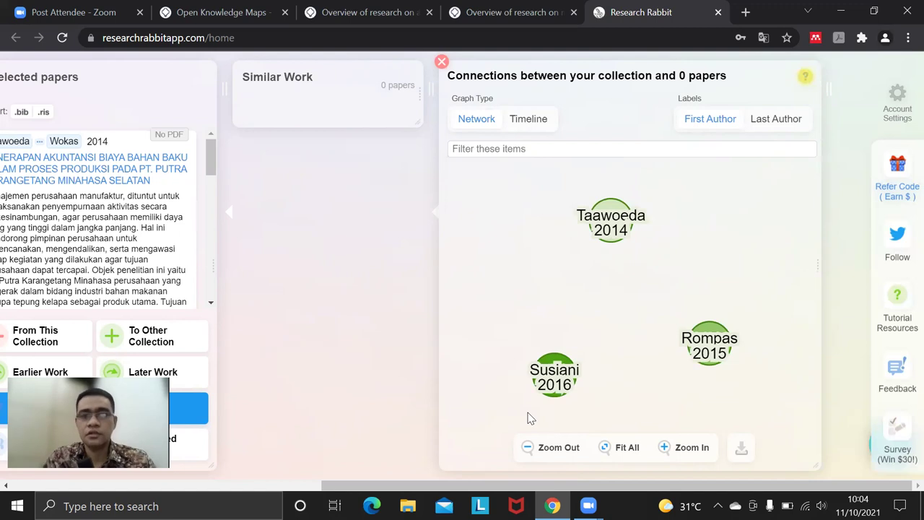
click(441, 62)
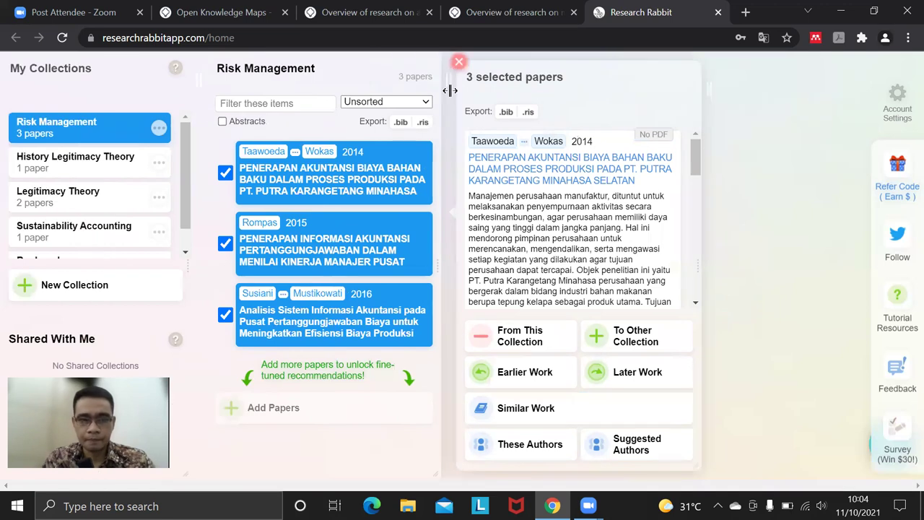
click(460, 63)
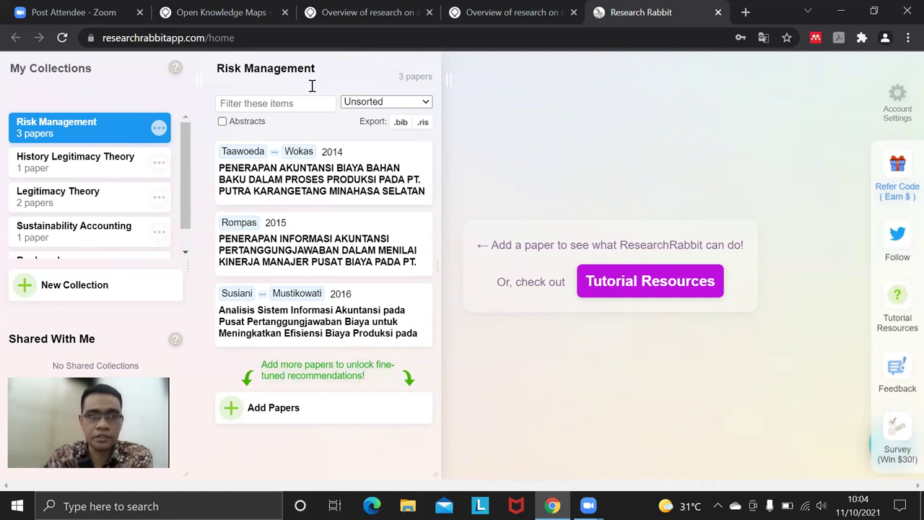
- Return the akuntansi biaya map in Open Knowledge Maps to its overview, and switch back to the Risk Management collection in Research Rabbit
key(ctrl+3)
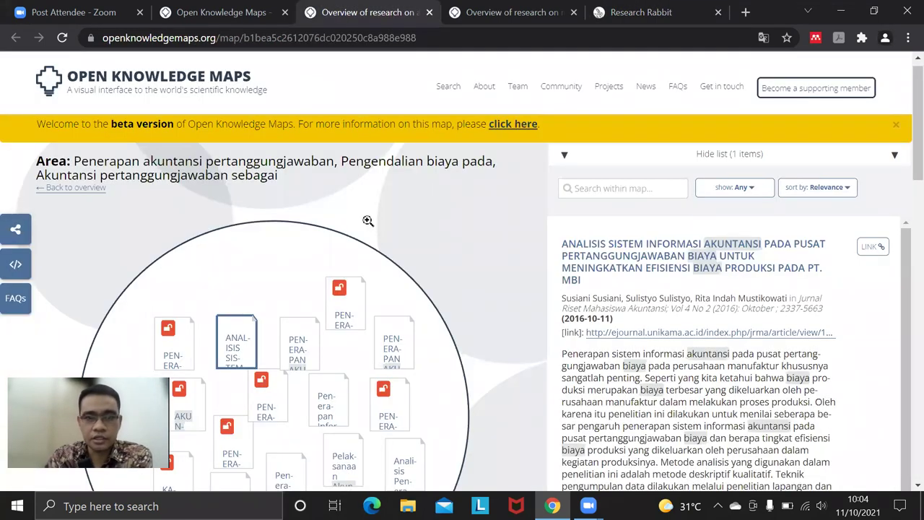
click(368, 220)
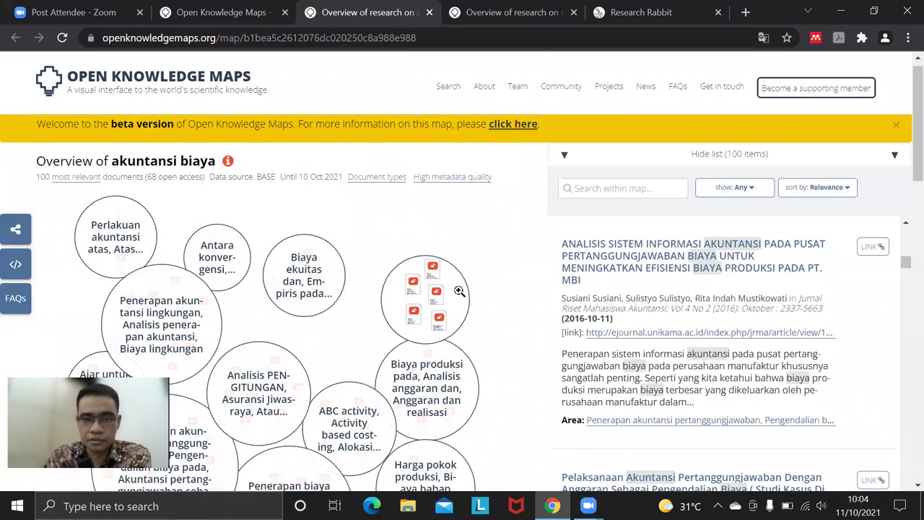
click(643, 22)
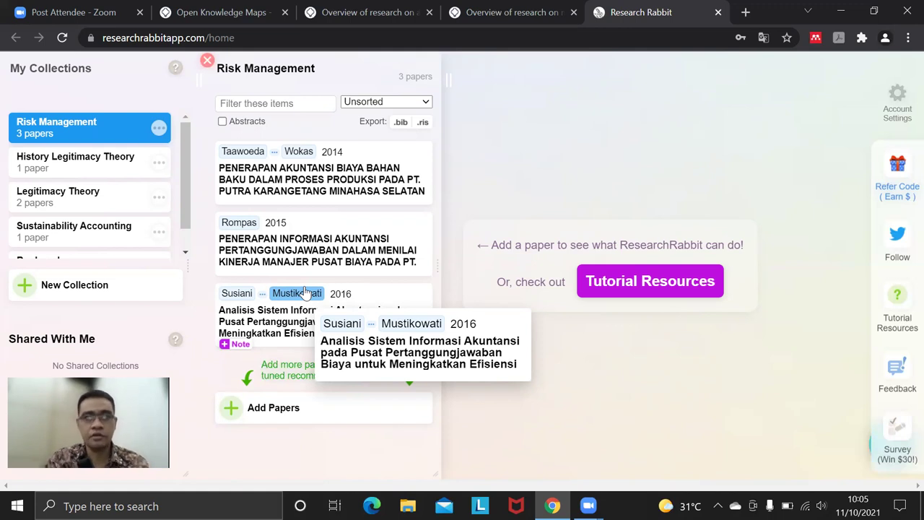
- In the akuntansi biaya map of Open Knowledge Maps, open the Penerapan biaya standar area and view the 2014 PT. Sinar Pure Foods Indonesia paper
click(206, 13)
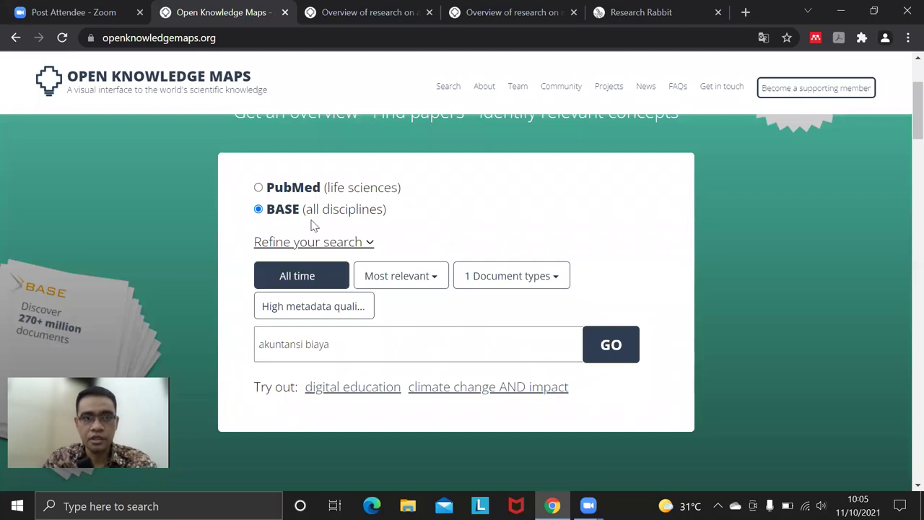
click(312, 23)
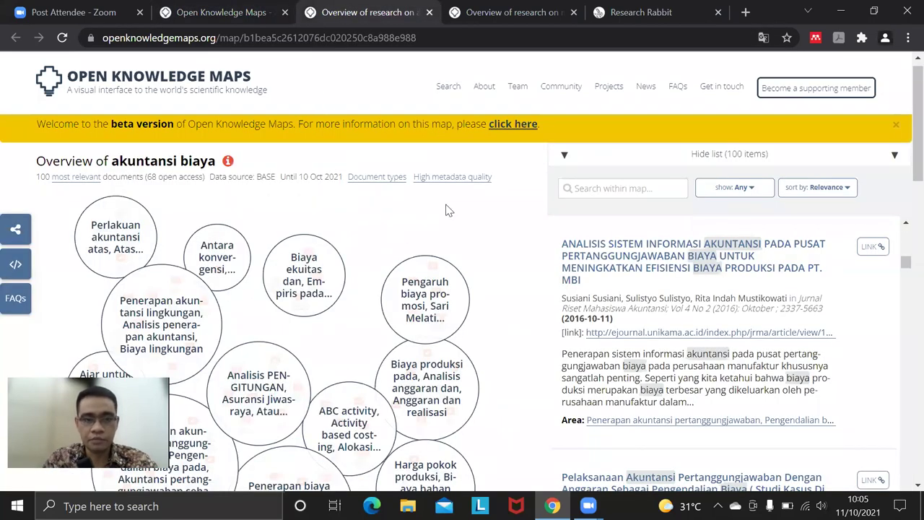
scroll(415, 285, down, 2)
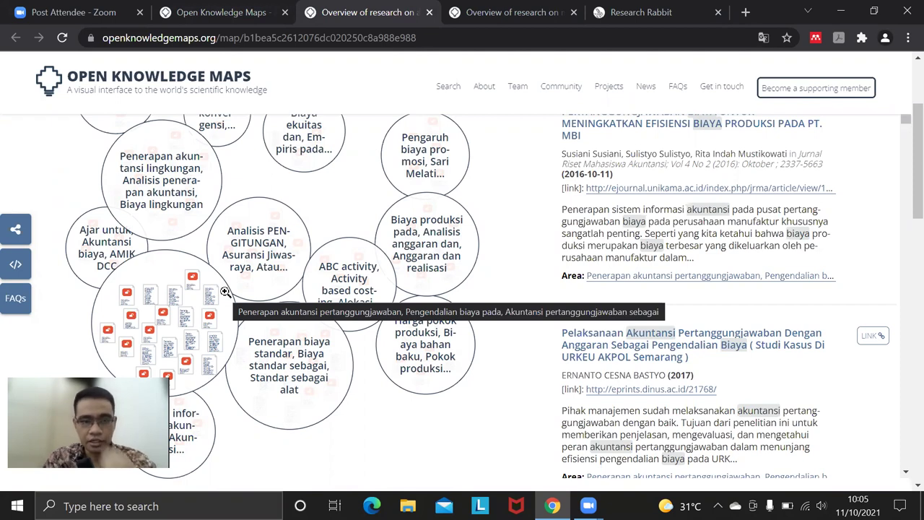
click(307, 364)
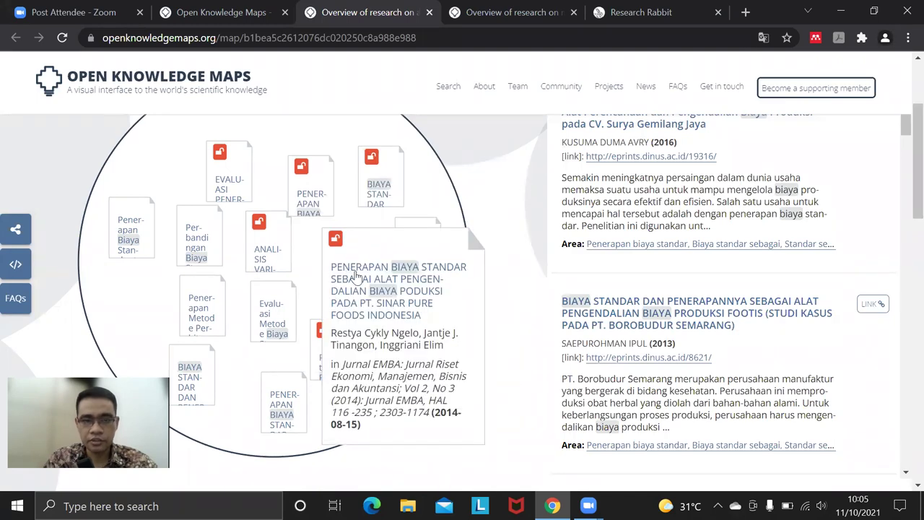
click(383, 301)
scroll(652, 402, up, 3)
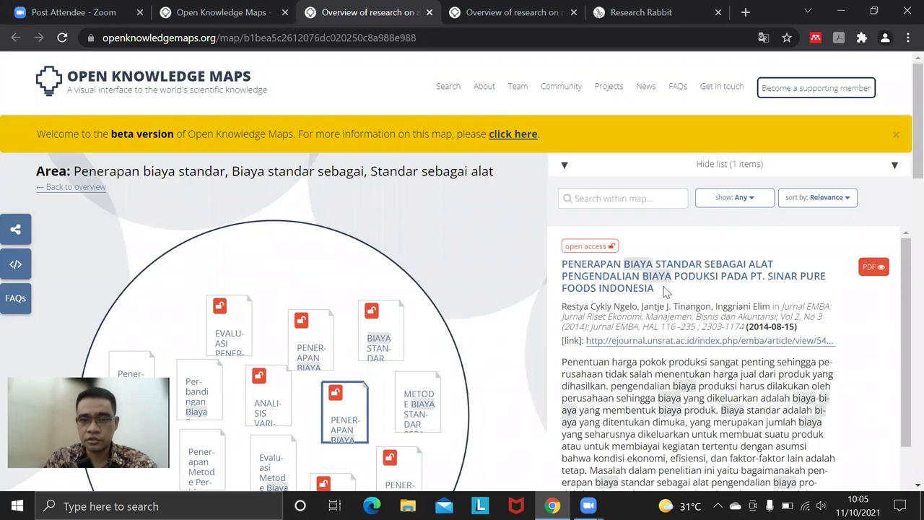
- Switch to Research Rabbit and view the details of the 2014, 2015 and 2016 Risk Management papers one after another
click(648, 20)
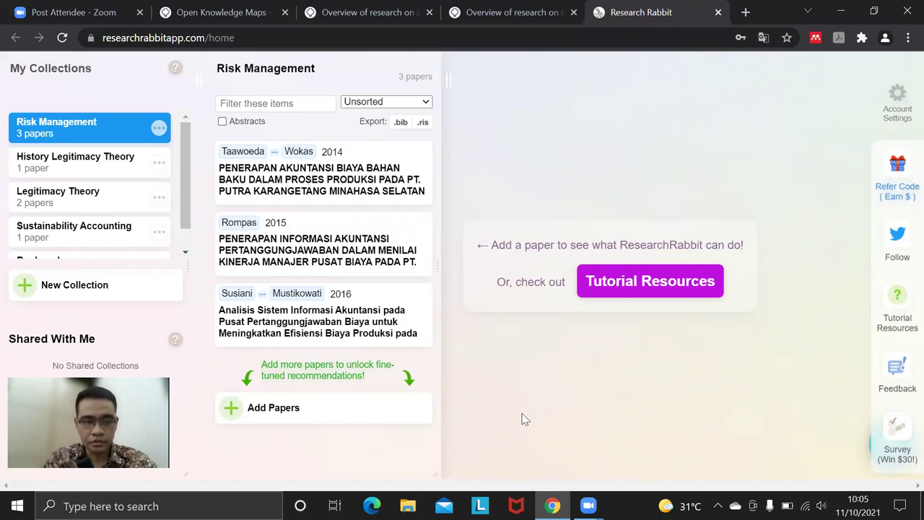
mouse_move(349, 173)
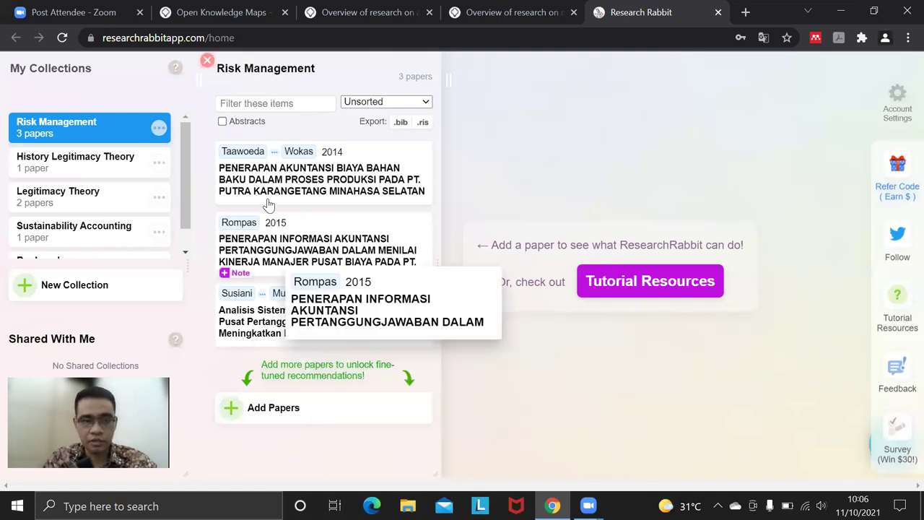
click(271, 173)
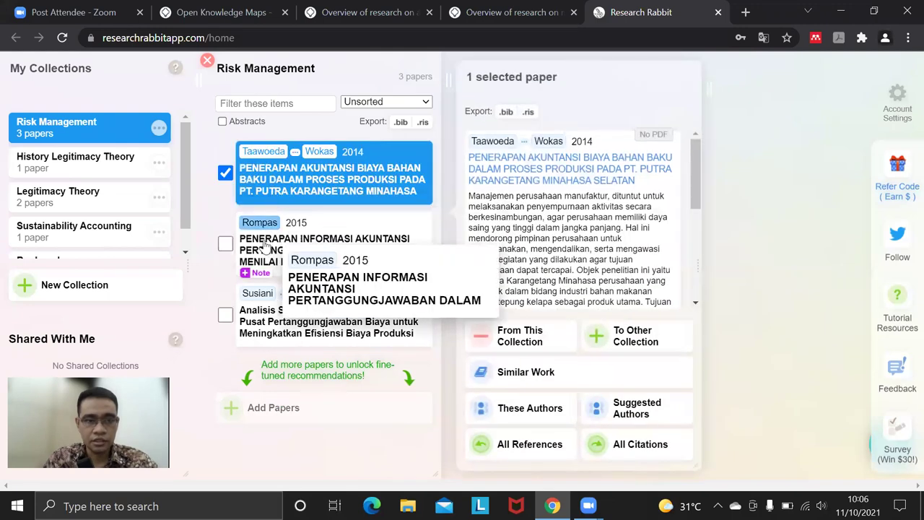
click(267, 238)
click(284, 323)
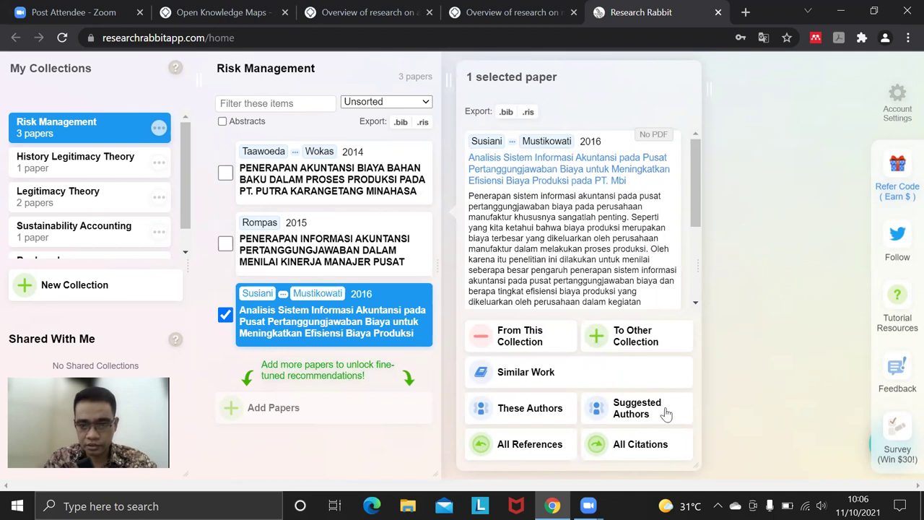
- View all citations of the 2016 PT. MBI paper and close the citation results
click(629, 447)
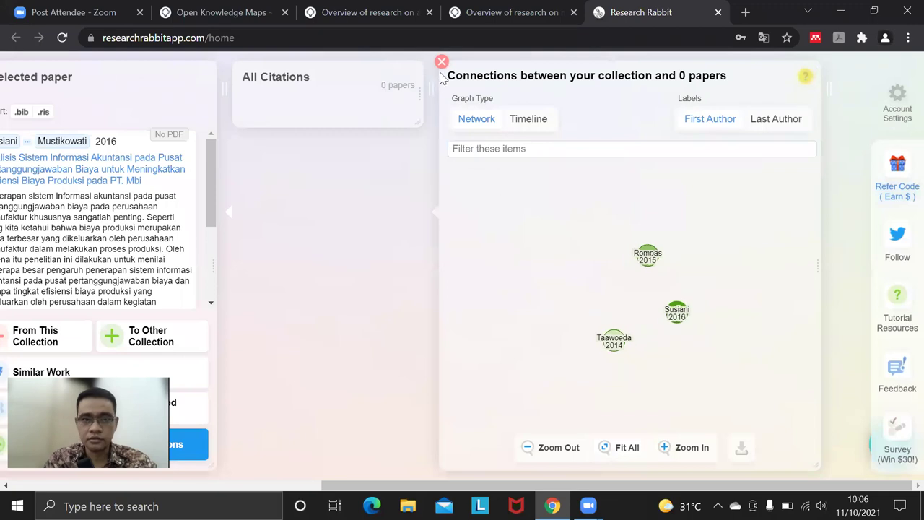
click(441, 61)
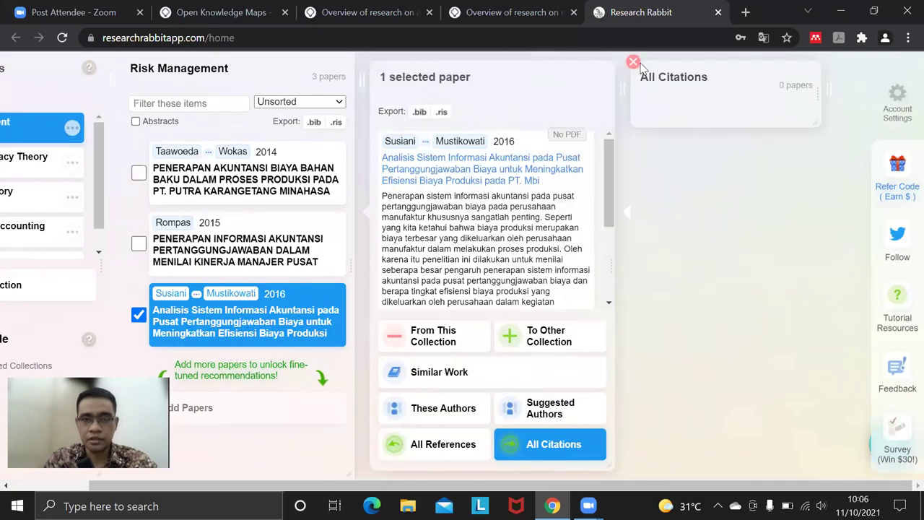
click(635, 60)
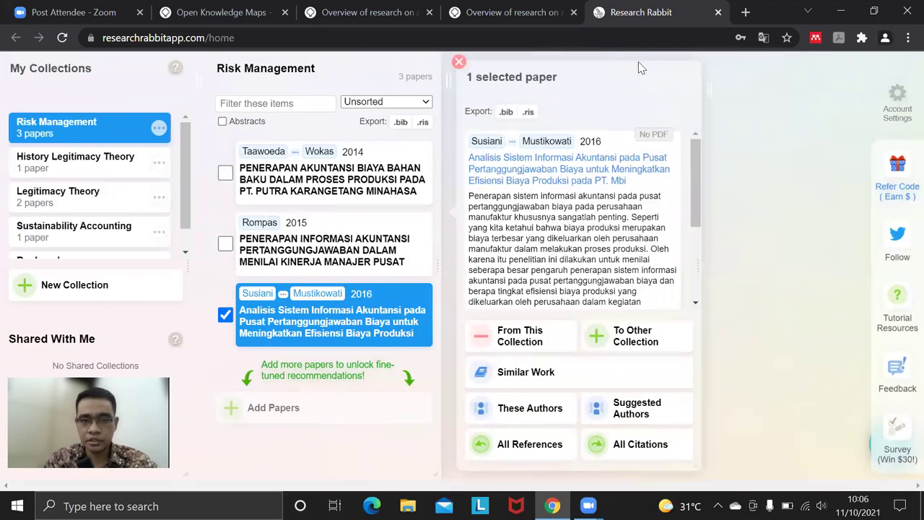
- Add the 2014 and 2015 papers to the selection, review the suggested authors and their connections, and close the results
click(225, 243)
click(225, 173)
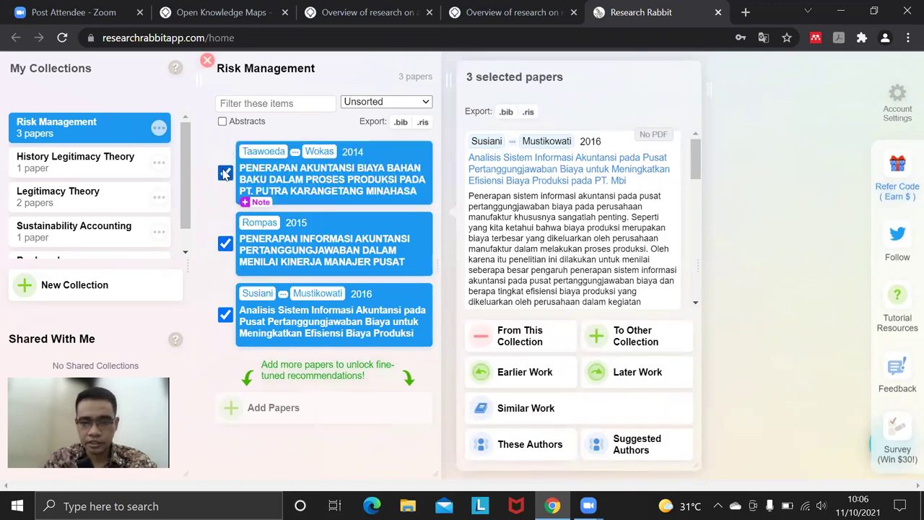
click(645, 449)
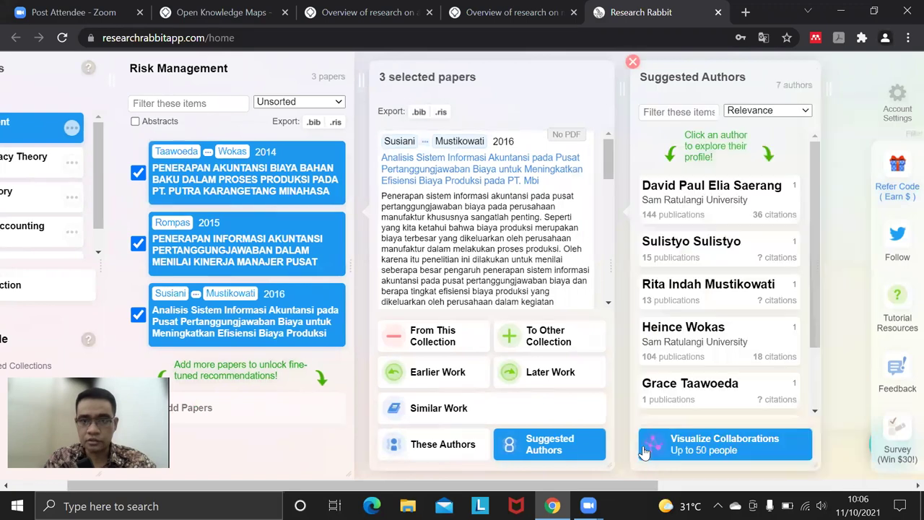
scroll(332, 274, down, 2)
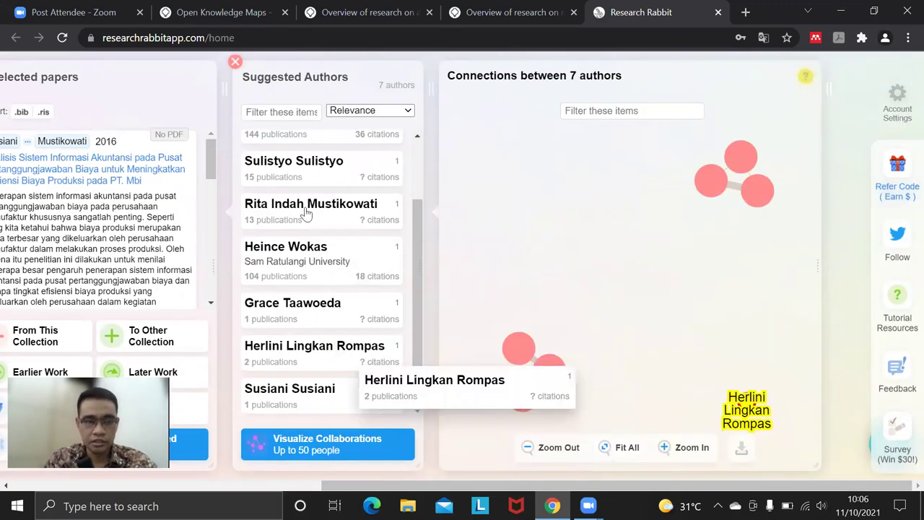
scroll(303, 214, up, 3)
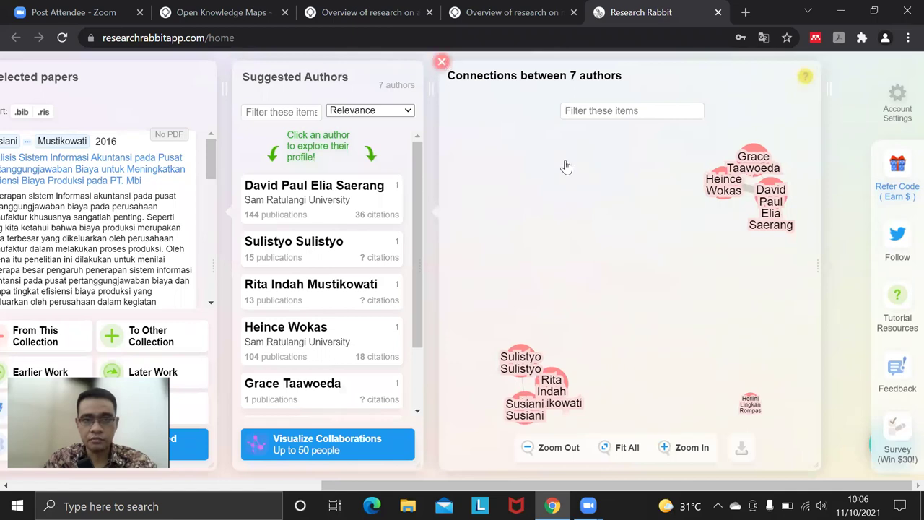
scroll(665, 94, left, 5)
click(632, 63)
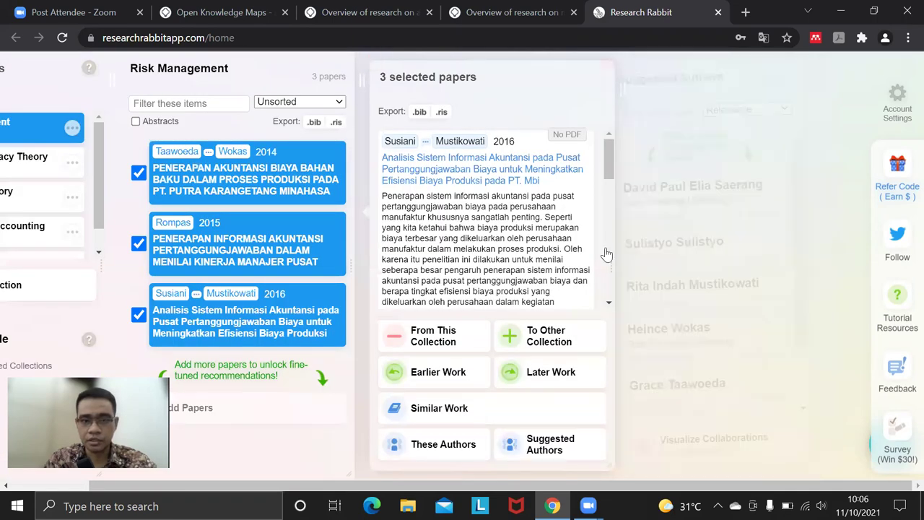
- List the authors of the three selected papers and look through the list alongside their connection graph
click(520, 447)
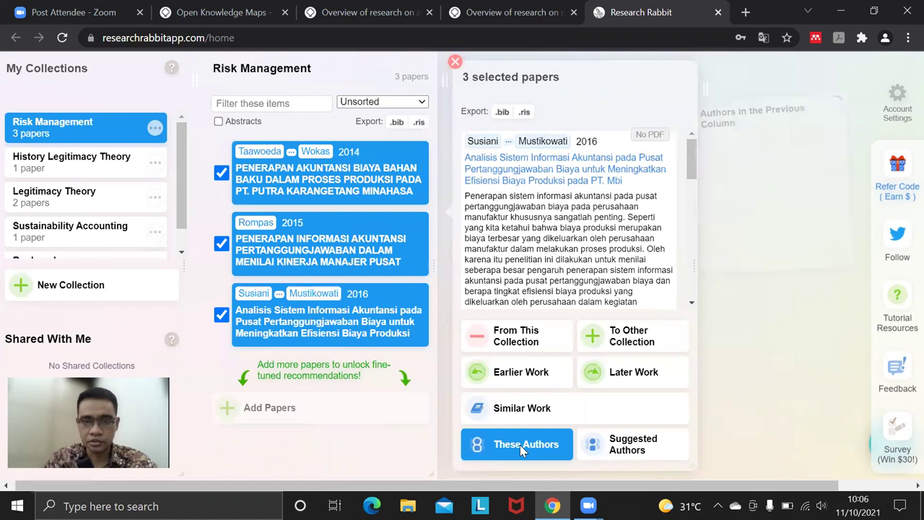
scroll(343, 266, down, 1)
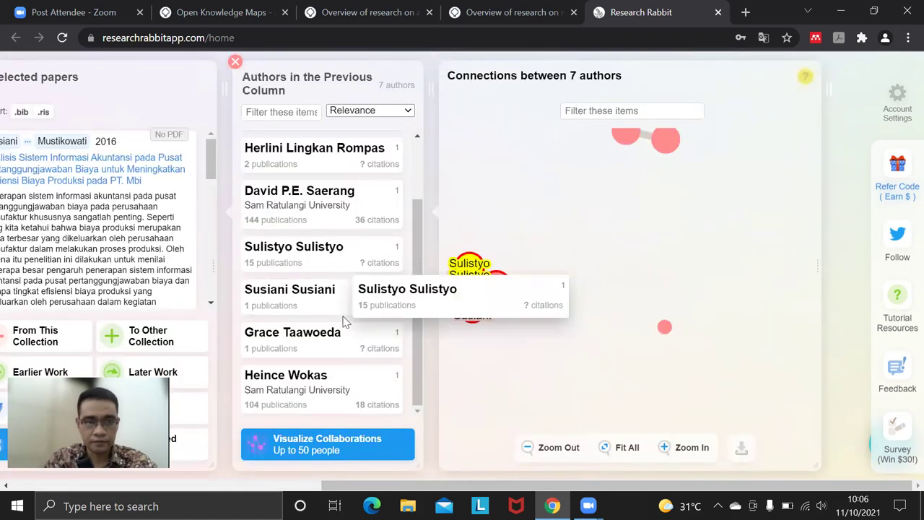
scroll(311, 190, up, 2)
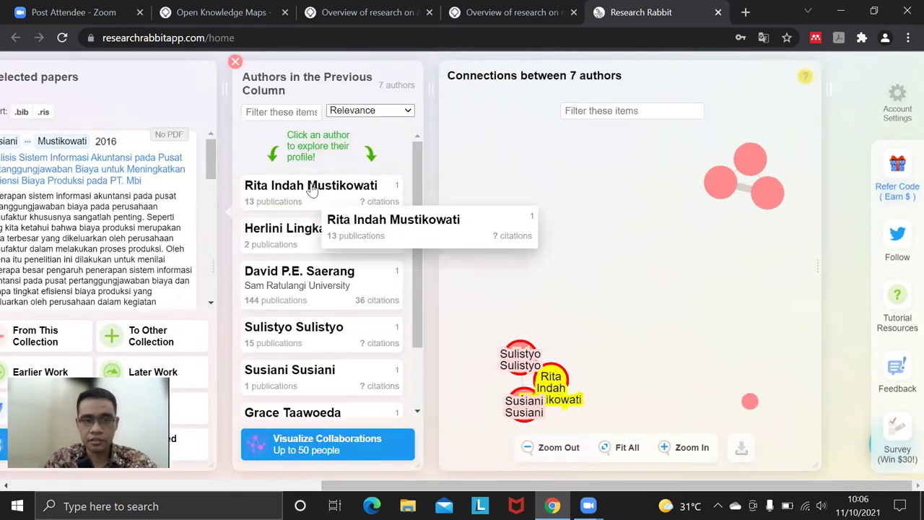
- Select the first listed author and browse that author's published work
click(312, 190)
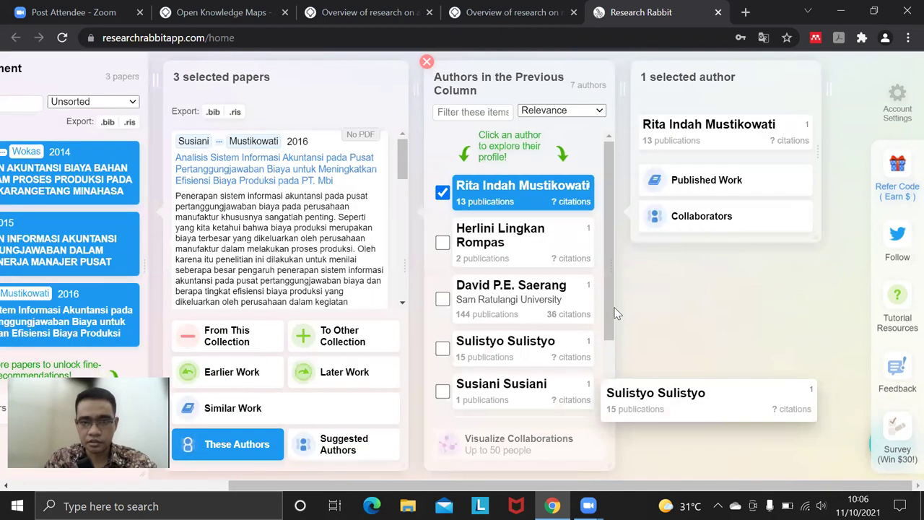
click(707, 180)
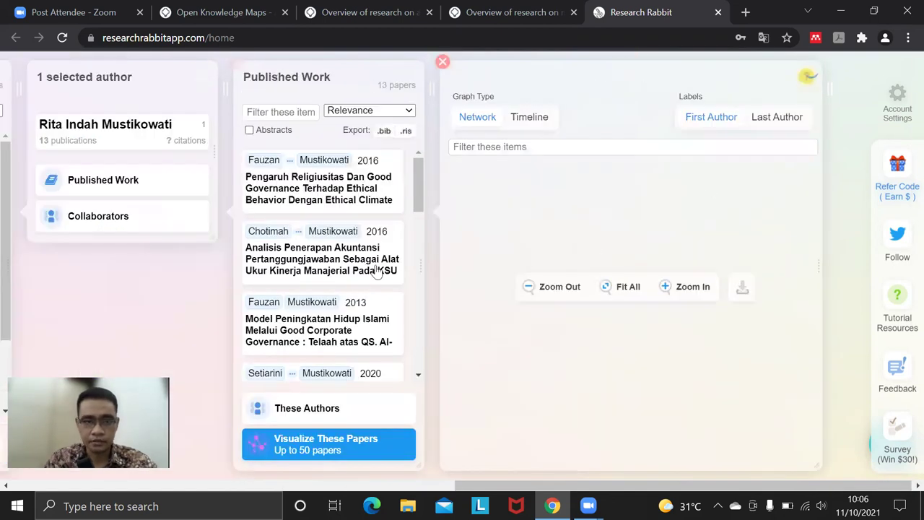
scroll(345, 251, down, 1)
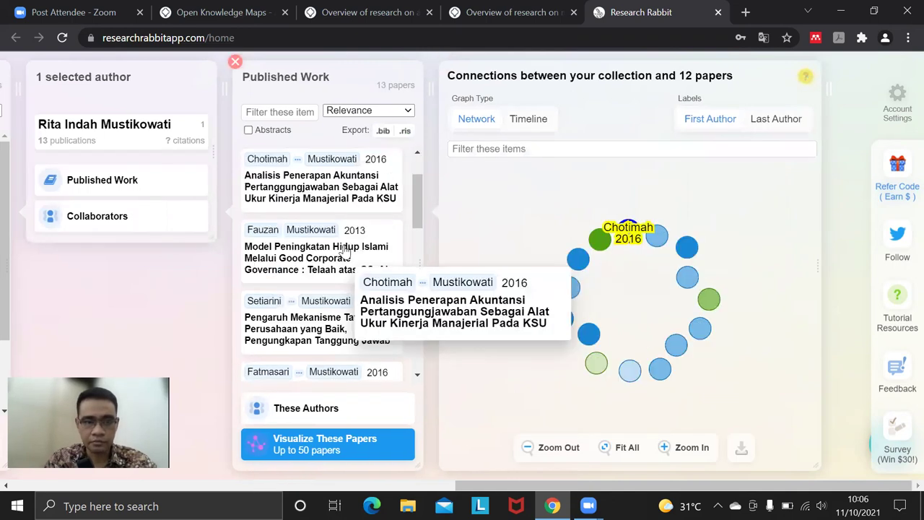
- Look through the first author's published work, view similar work for the 2016 "Pengaruh Religiusitas Dan Good Governance" paper, and close its connection graph
scroll(346, 251, down, 4)
scroll(345, 251, down, 3)
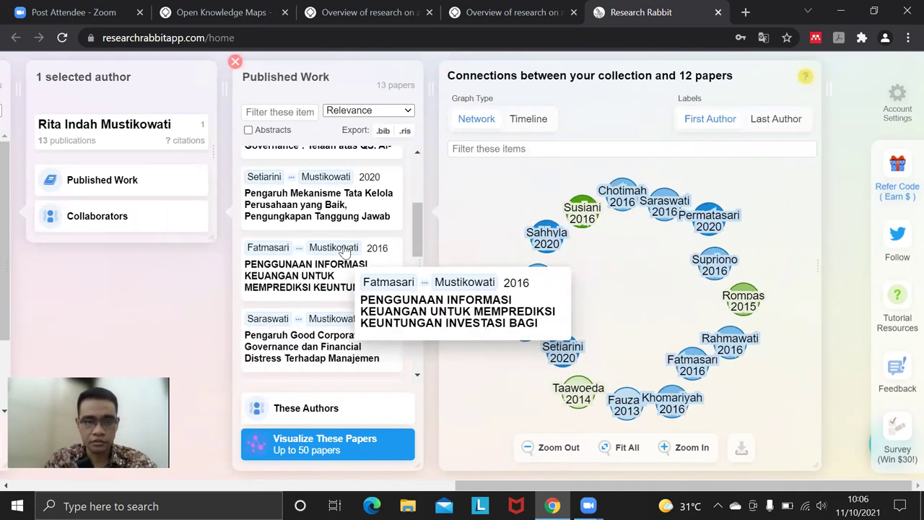
scroll(345, 251, up, 3)
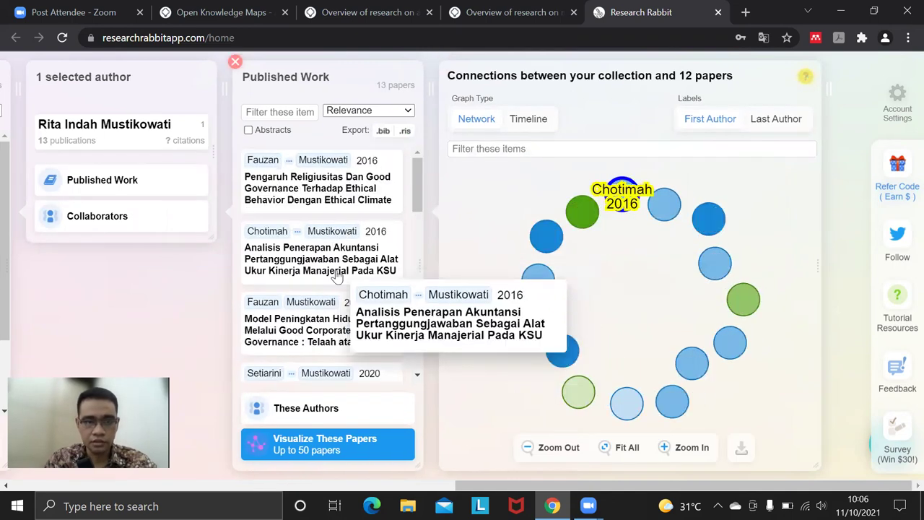
click(315, 181)
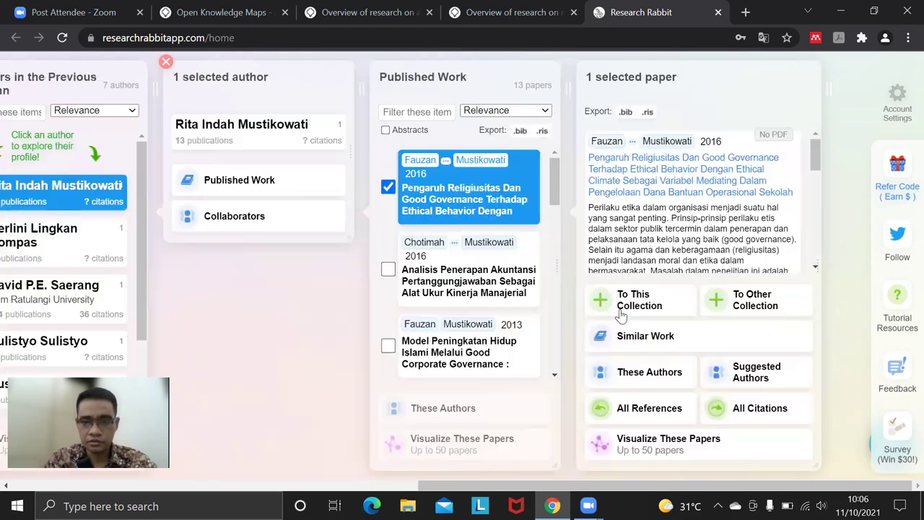
click(669, 341)
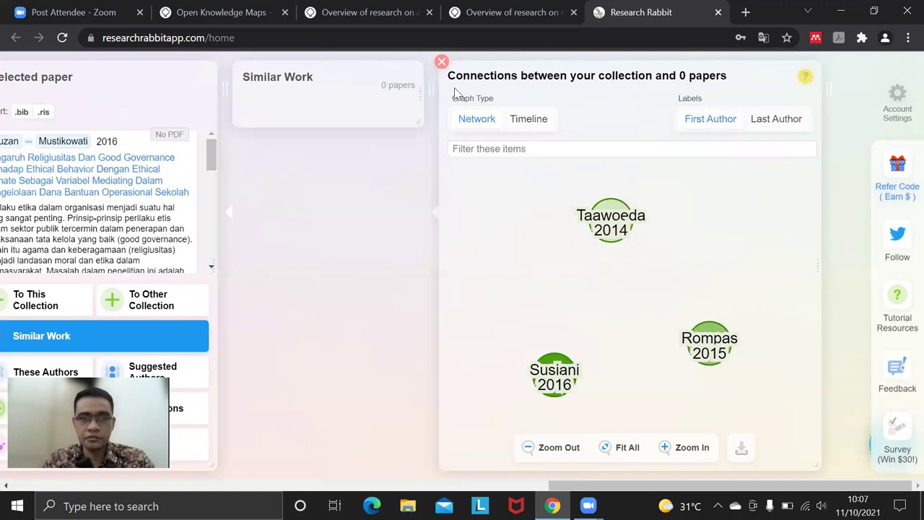
click(442, 64)
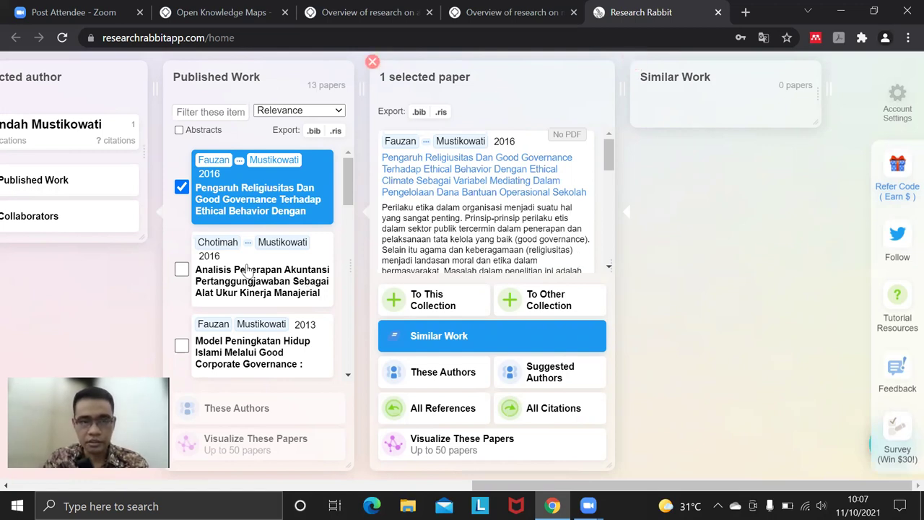
- Visualize the selected 2016 paper's connections, then close the graph and author columns back to the three selected papers
mouse_move(248, 270)
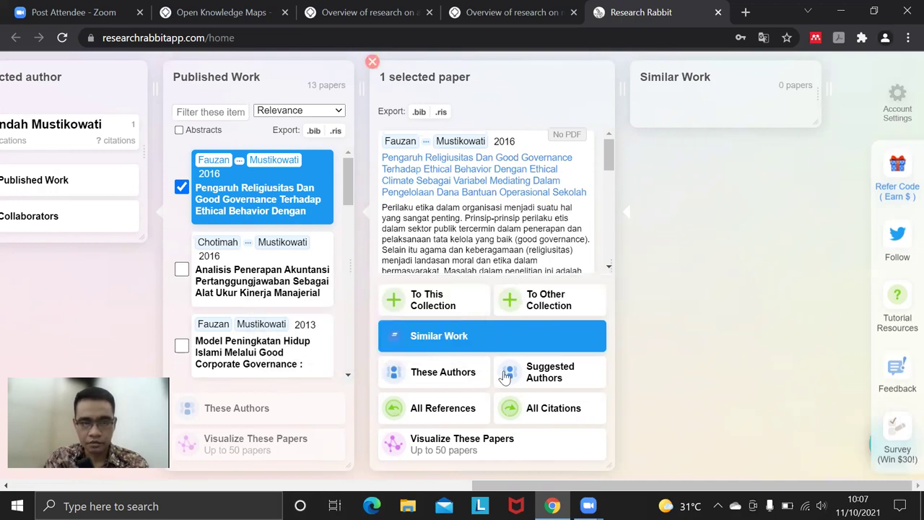
click(487, 451)
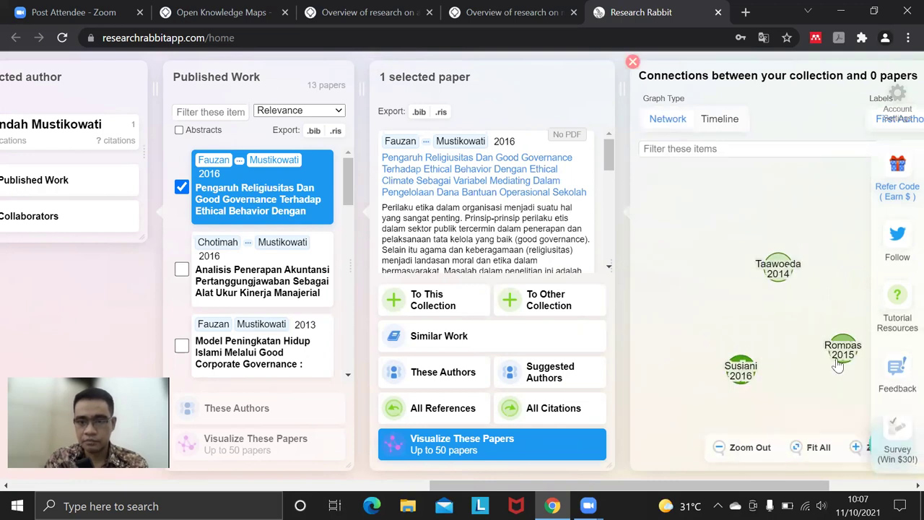
click(633, 62)
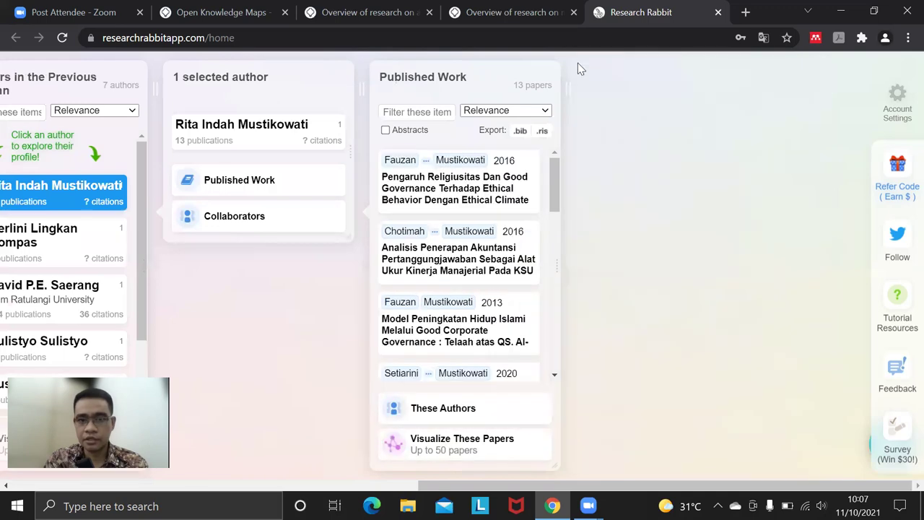
click(578, 63)
click(633, 63)
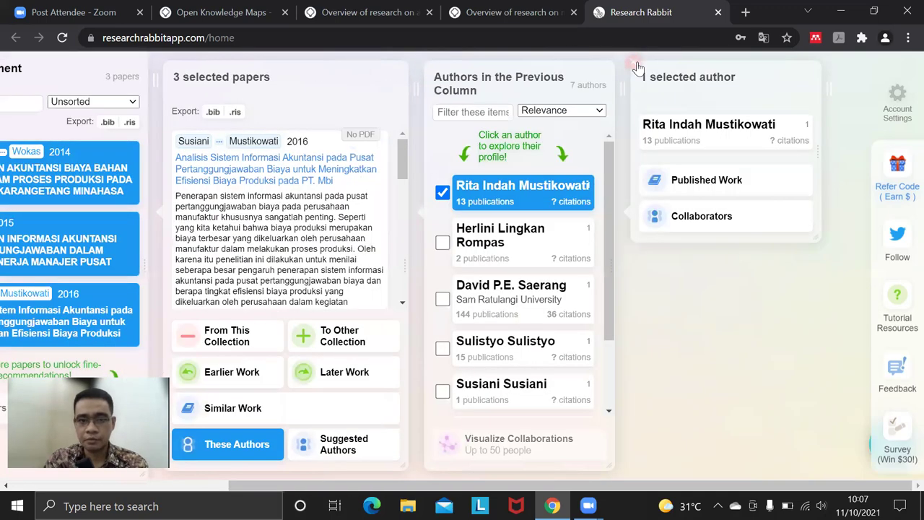
click(634, 65)
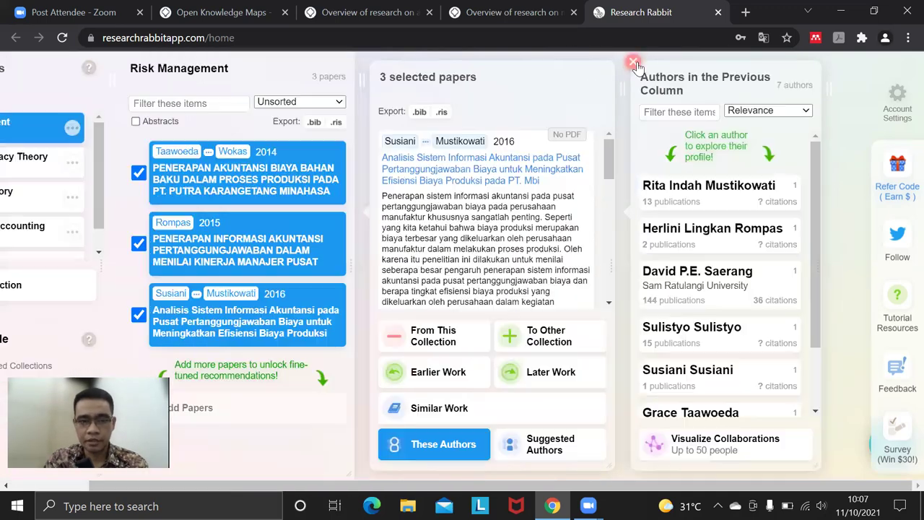
click(634, 64)
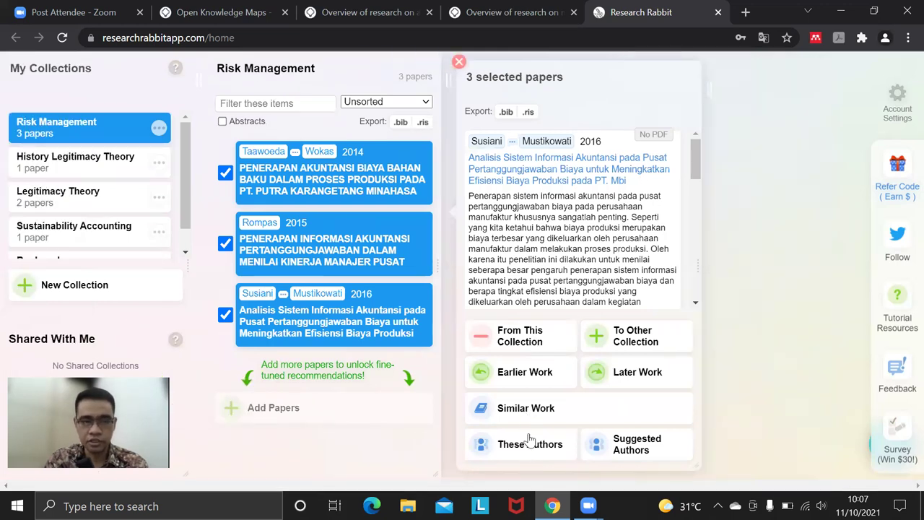
- List the authors of the three selected Risk Management papers again and look through the list
click(531, 456)
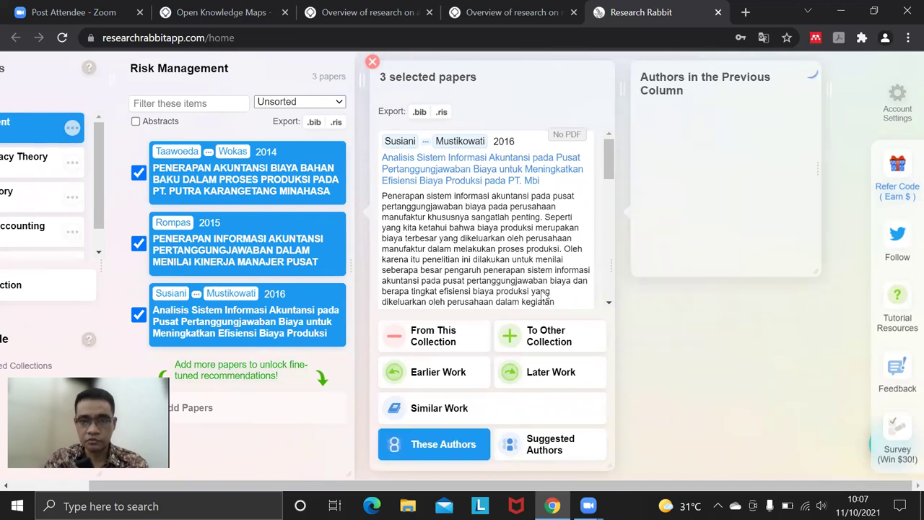
drag(332, 202, 343, 237)
scroll(348, 289, down, 2)
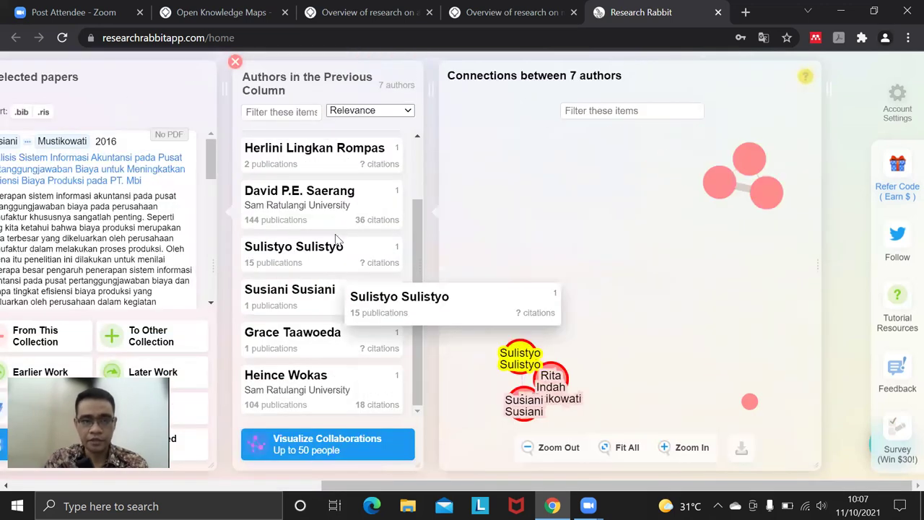
scroll(334, 260, up, 2)
scroll(326, 259, down, 2)
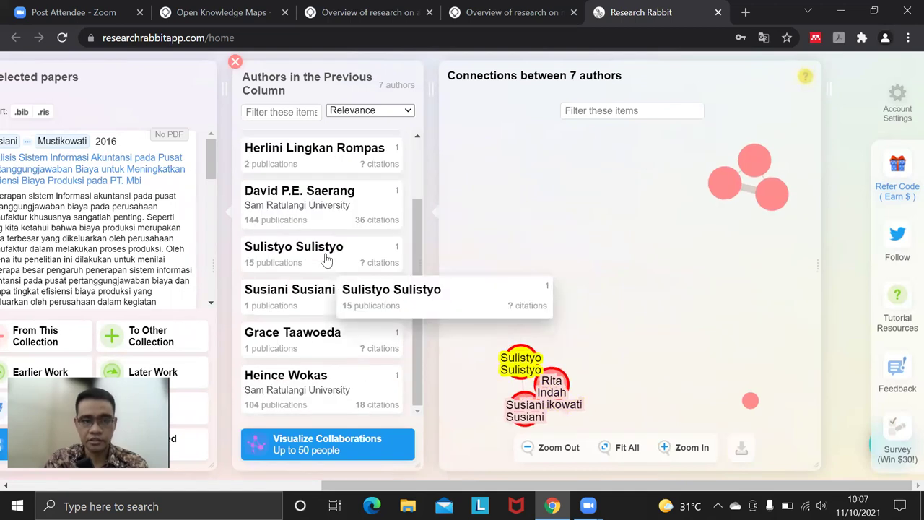
- Select the fourth listed author and browse that author's published work
click(326, 260)
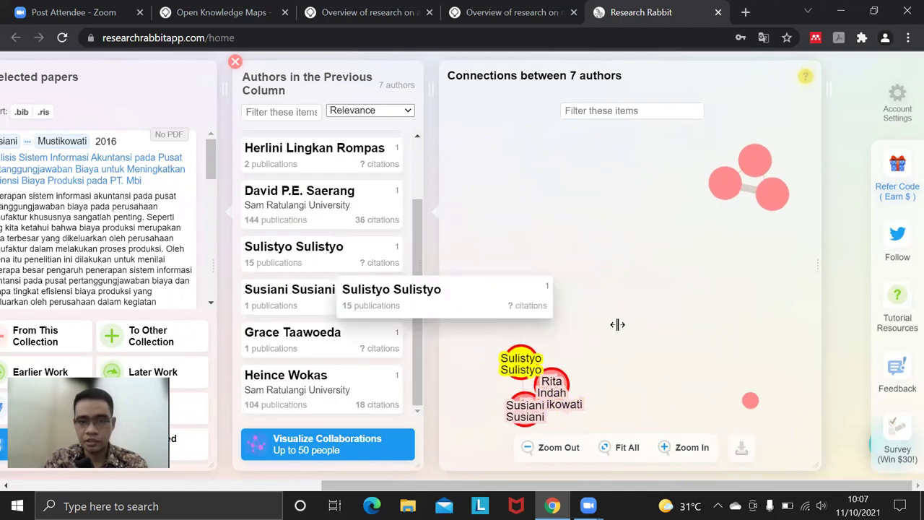
click(715, 182)
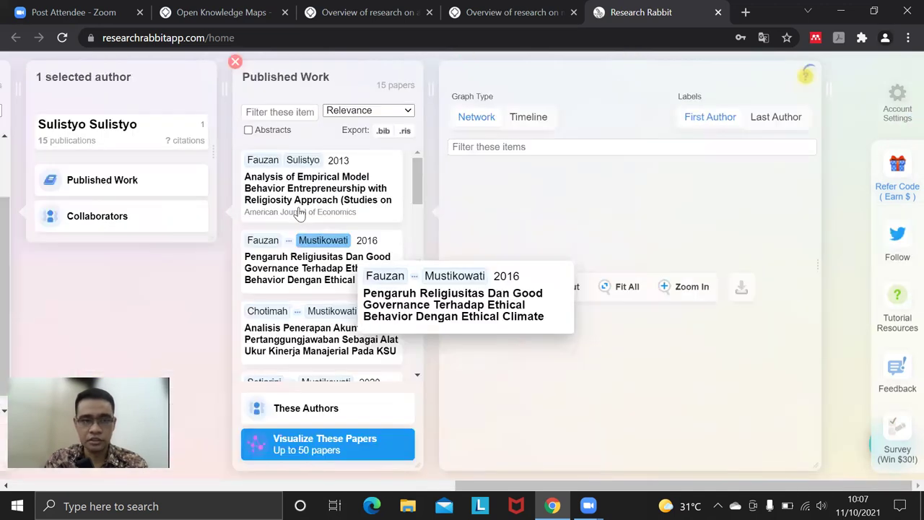
scroll(300, 213, down, 2)
scroll(300, 213, down, 3)
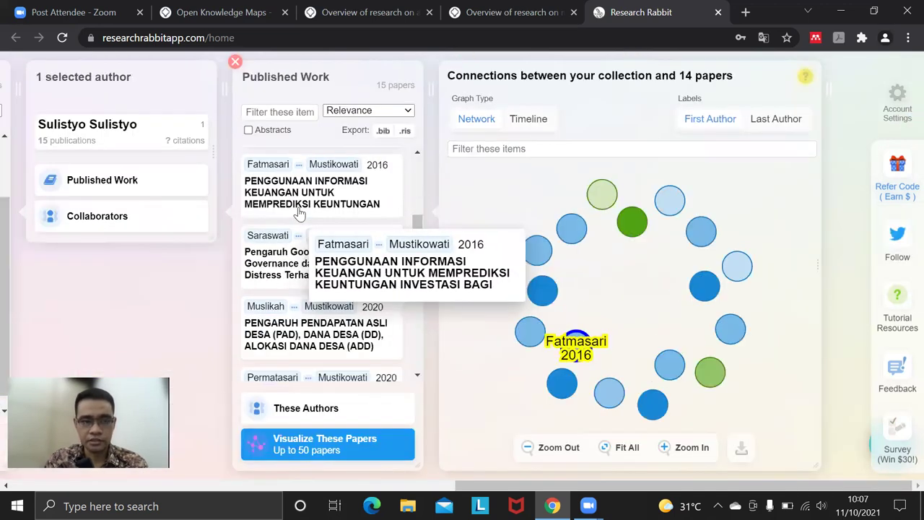
scroll(325, 299, up, 5)
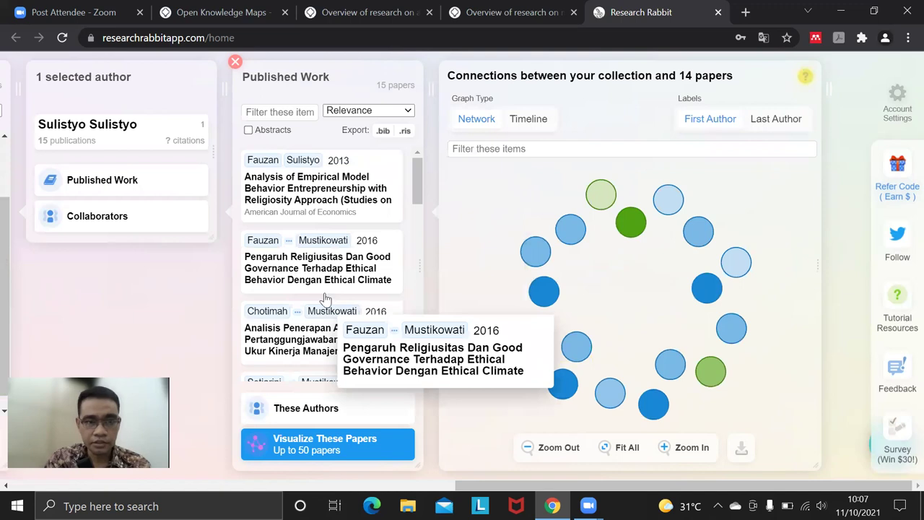
- View similar work for the 2013 "Analysis of Empirical Model Behavior Entrepreneurship" paper and close the columns back to the three selected papers
click(323, 182)
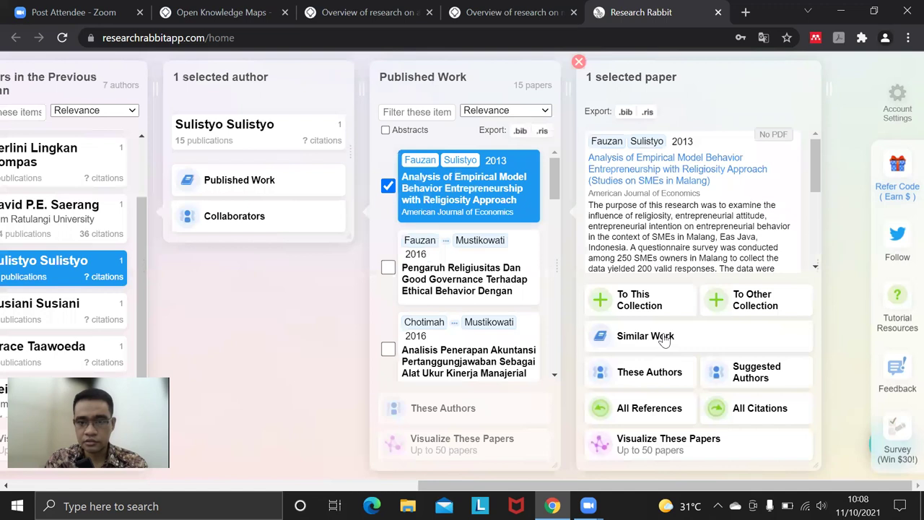
click(646, 337)
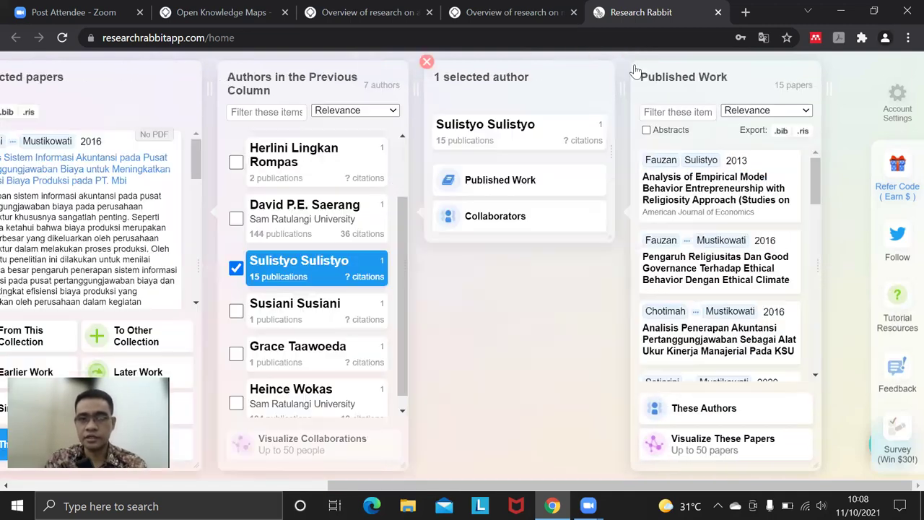
click(634, 64)
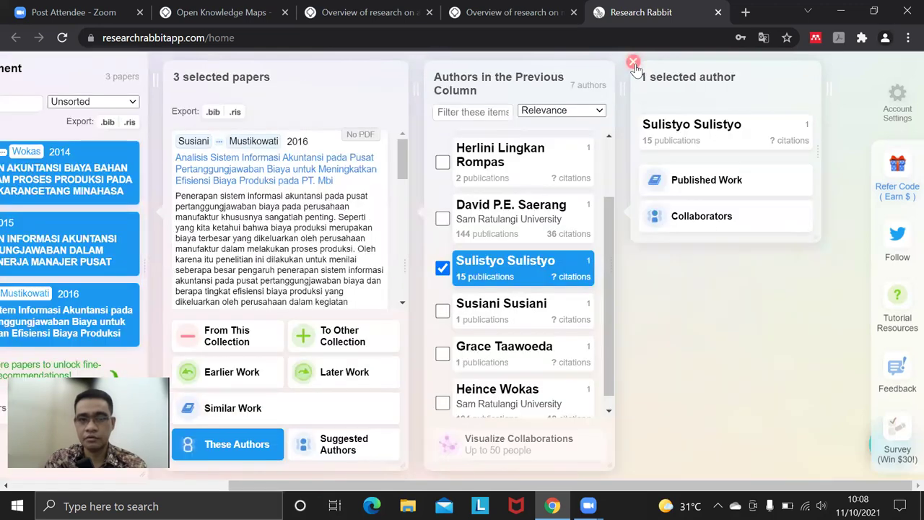
click(634, 64)
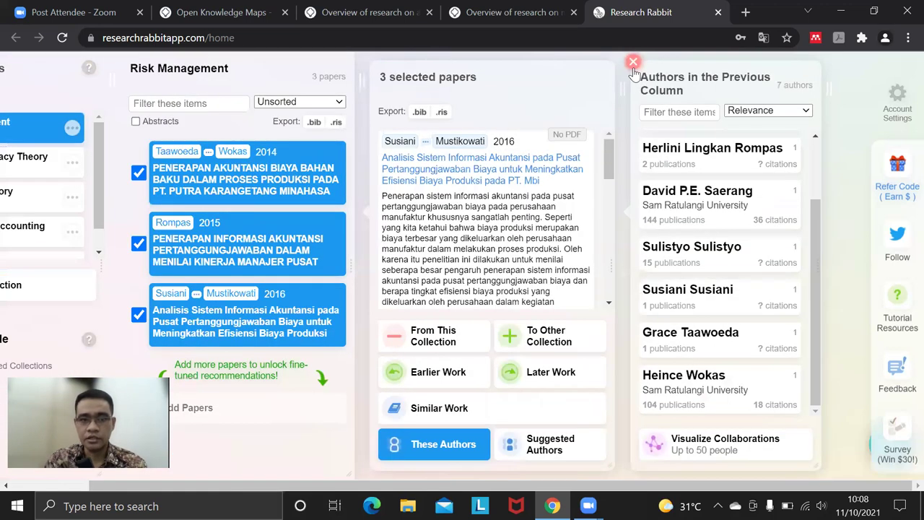
click(633, 64)
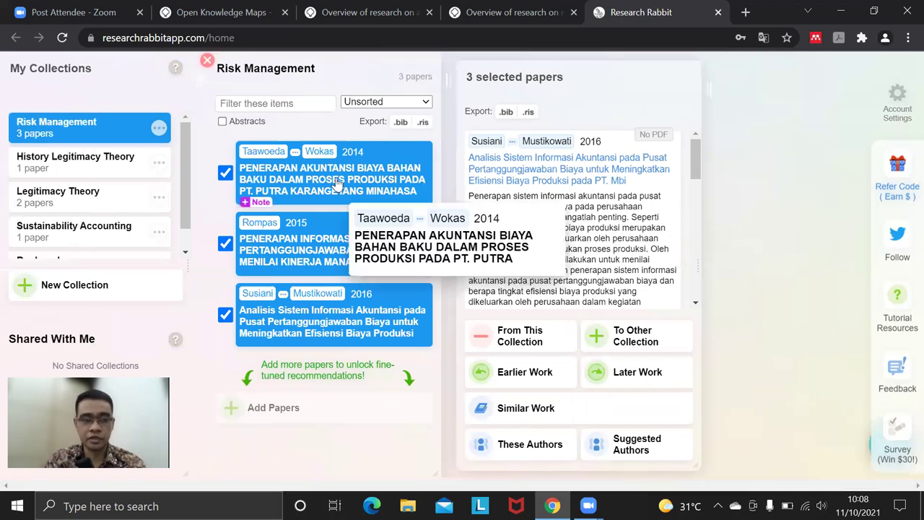
- View similar work for the three selected papers together and close the results
click(569, 421)
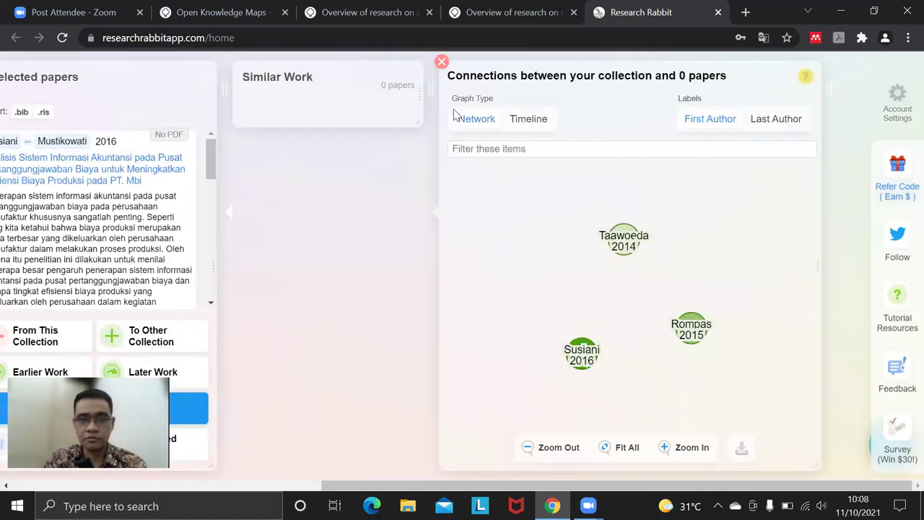
click(442, 65)
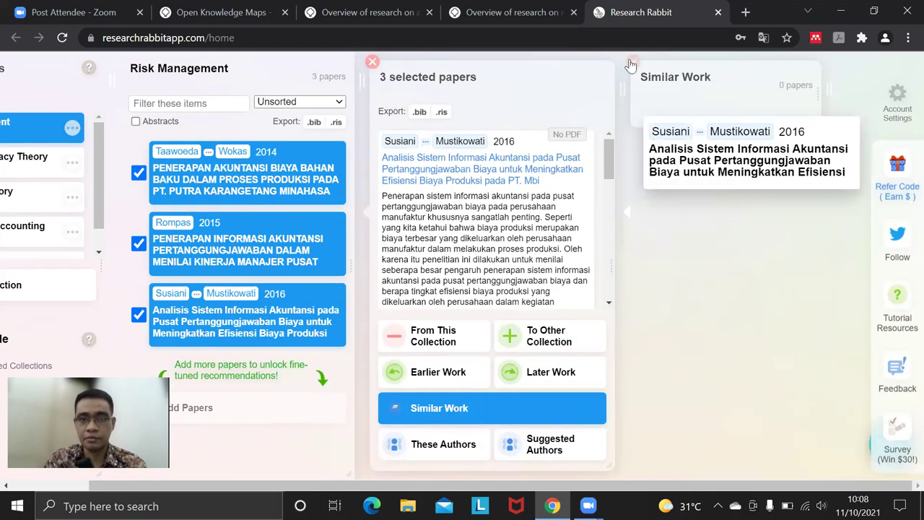
click(632, 64)
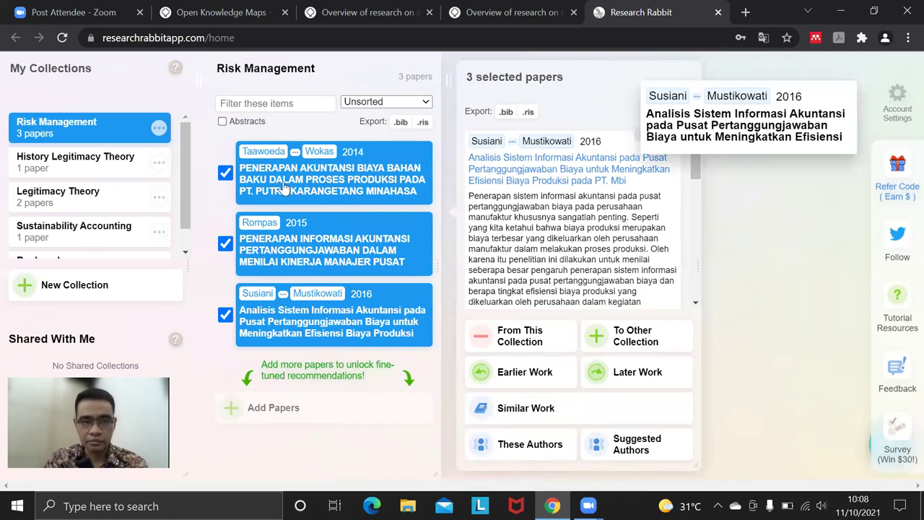
- Review the authors of the three selected papers with their connection graph and close both views
click(533, 445)
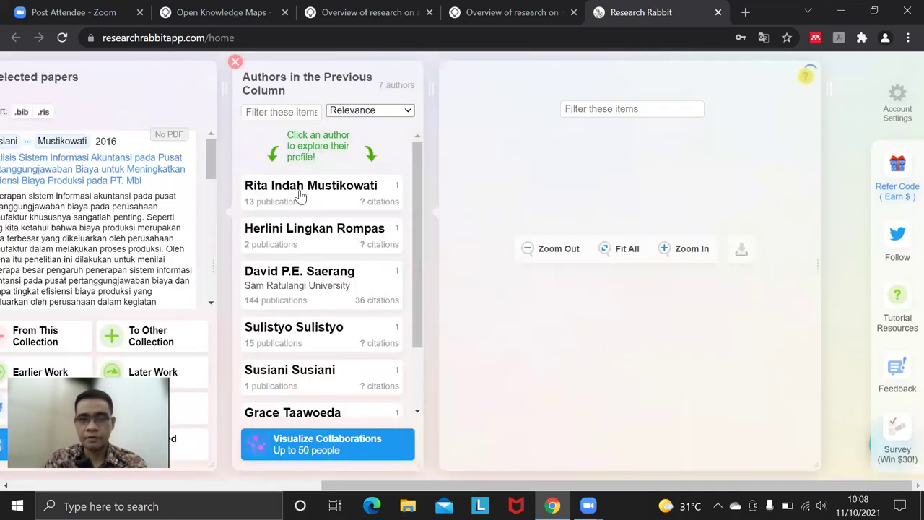
scroll(321, 388, down, 1)
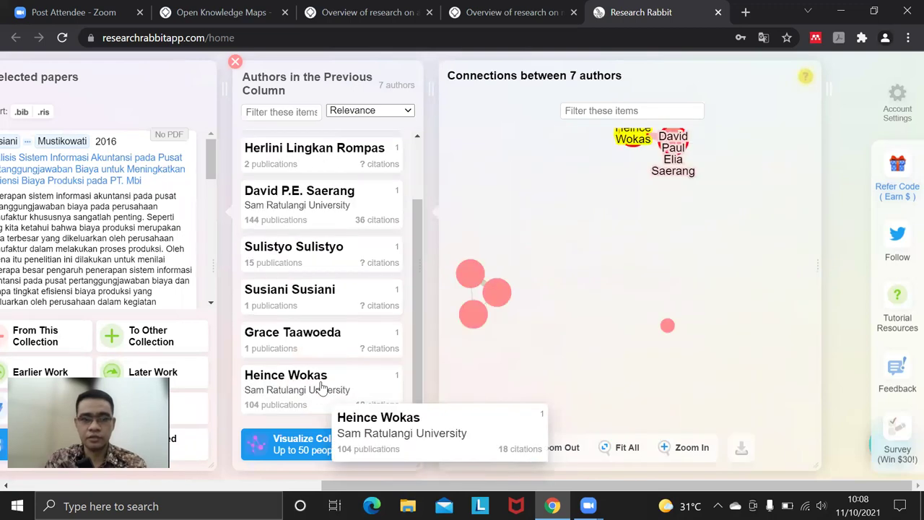
scroll(321, 388, up, 2)
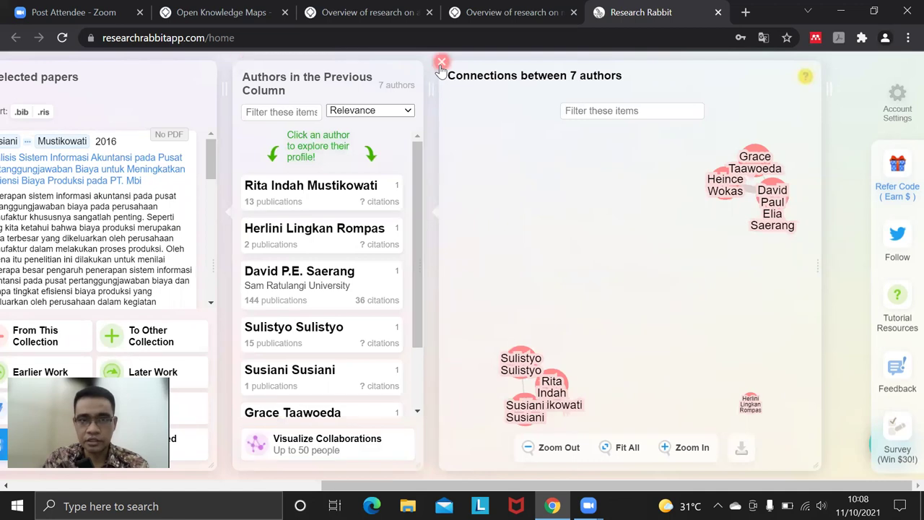
click(442, 64)
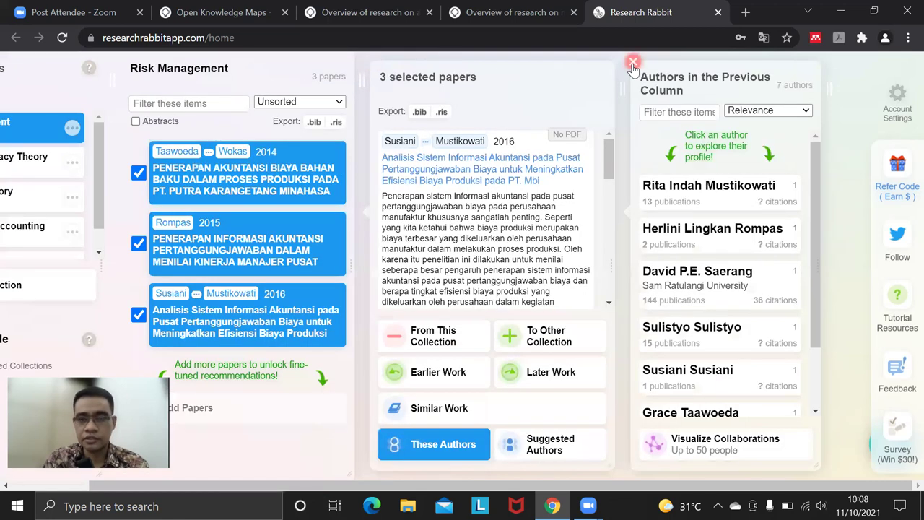
click(633, 63)
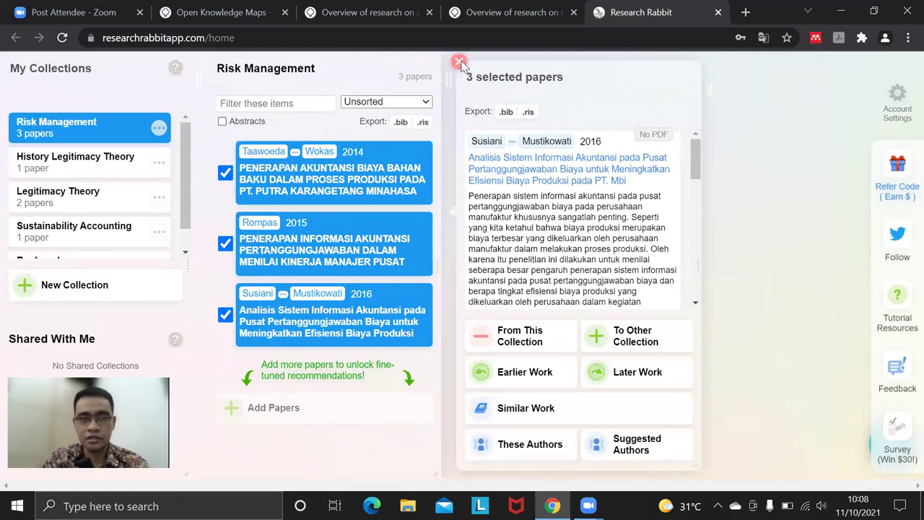
- Deselect the three papers in the Risk Management collection and switch to the Open Knowledge Maps home page
key(Escape)
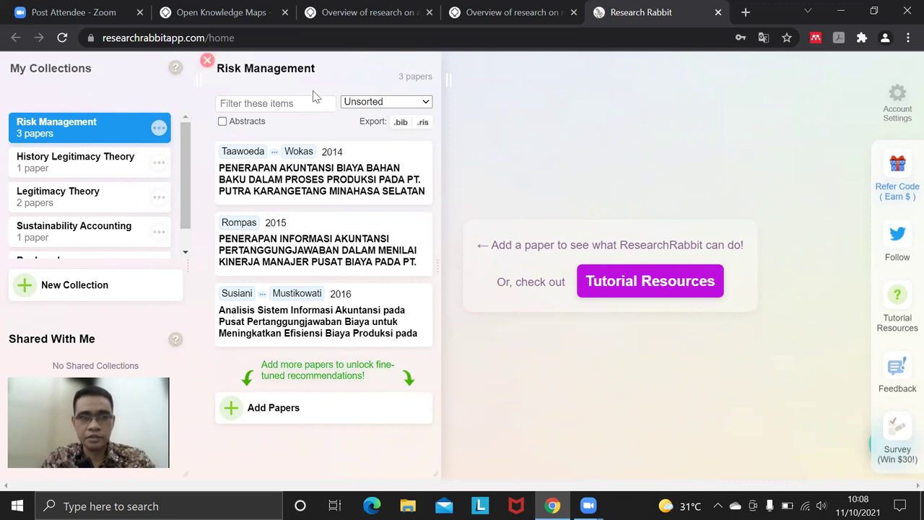
mouse_move(397, 166)
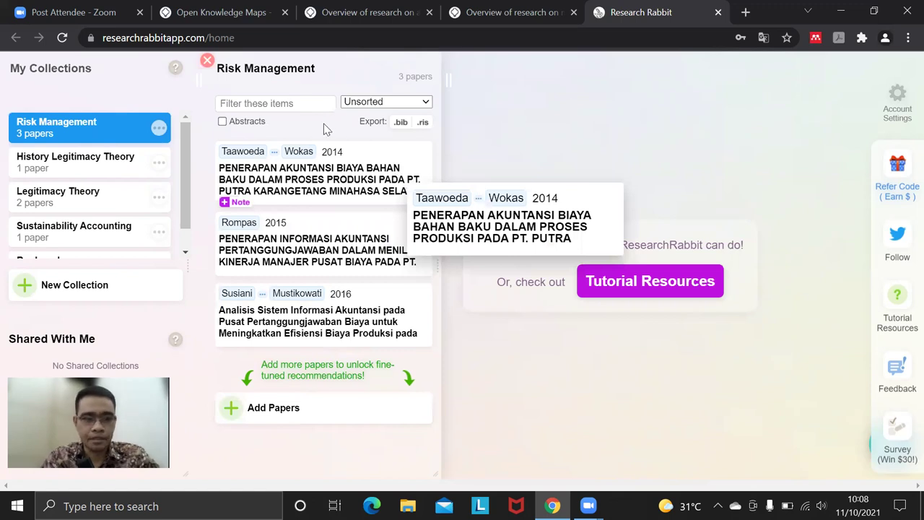
key(ctrl+2)
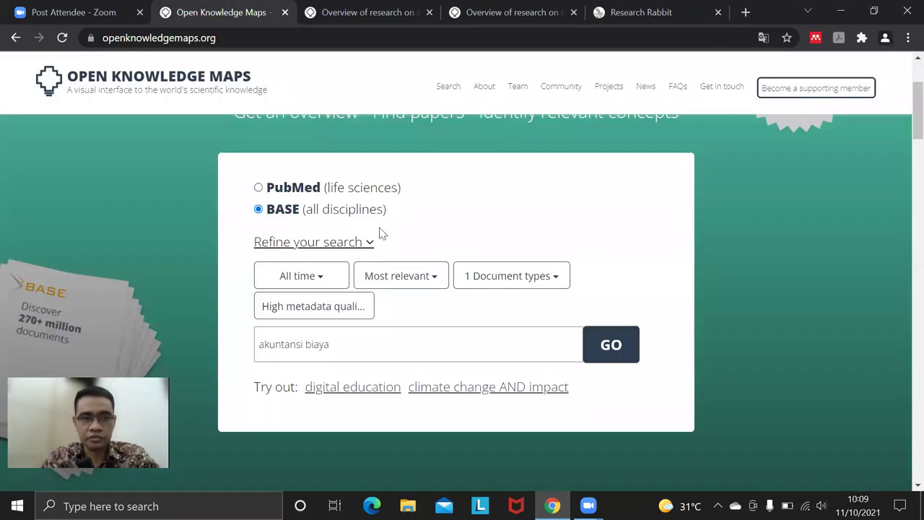
scroll(387, 229, up, 2)
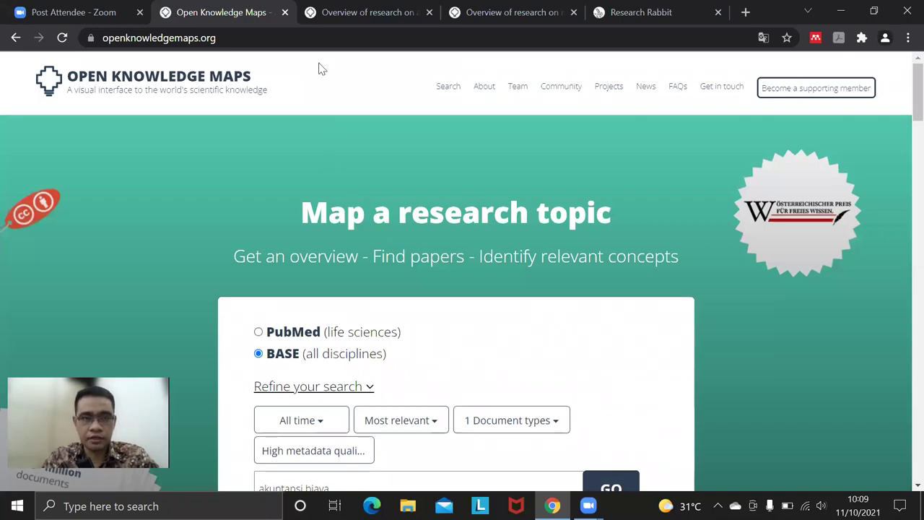
- Return the akuntansi biaya map to its overview and browse the other map's paper list around "Penerapan Akuntansi Biaya Bahan Baku"
key(ctrl+3)
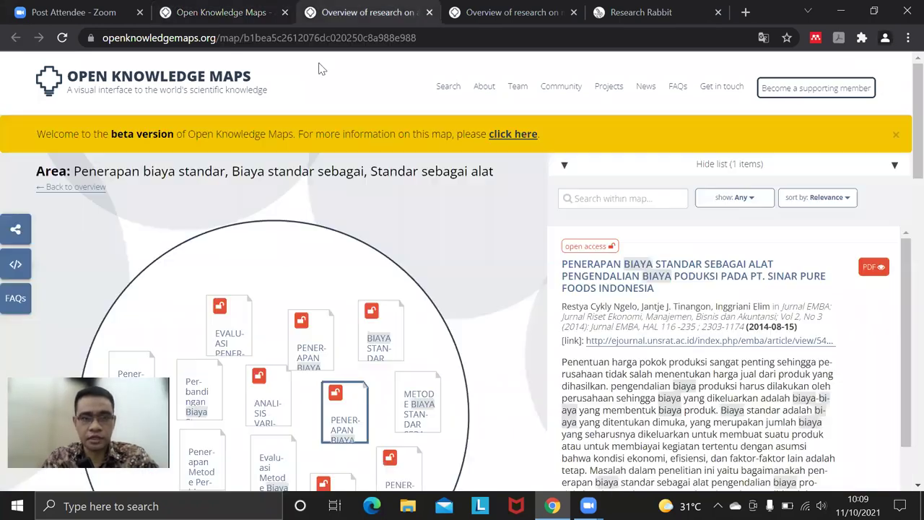
click(481, 336)
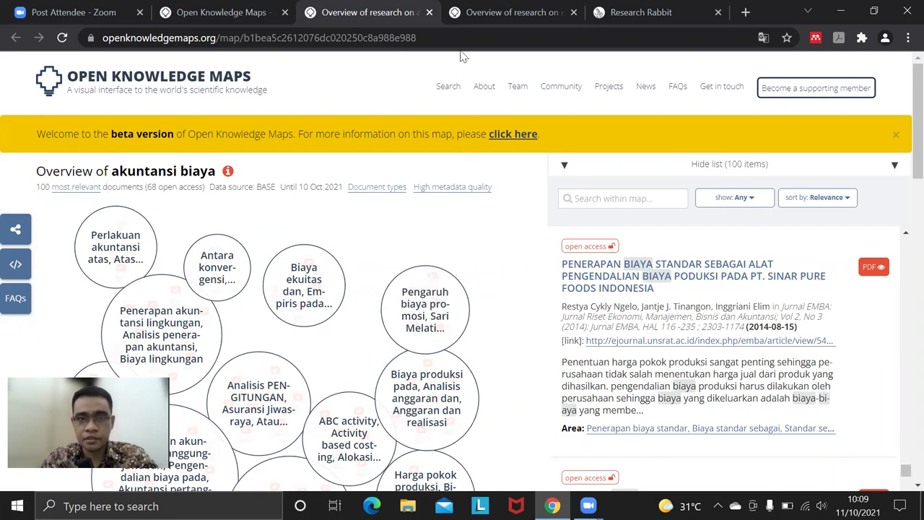
click(457, 21)
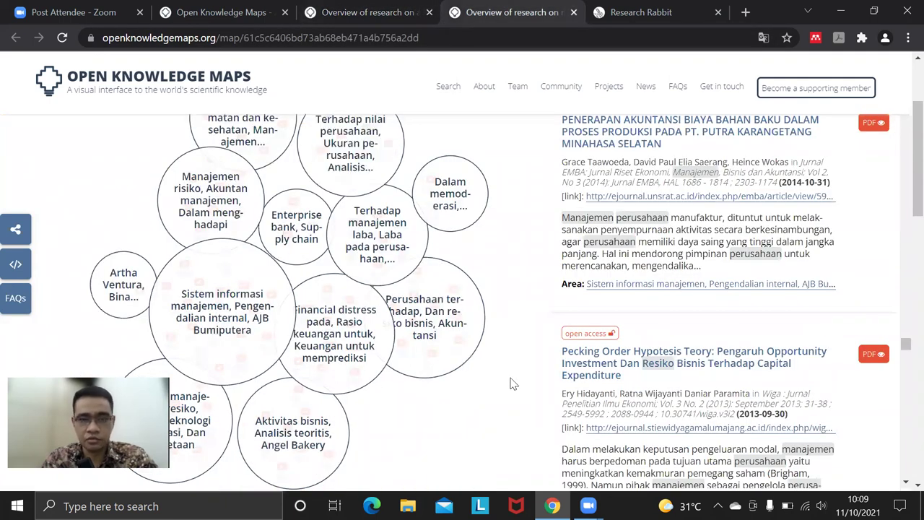
scroll(512, 382, down, 3)
scroll(512, 382, up, 3)
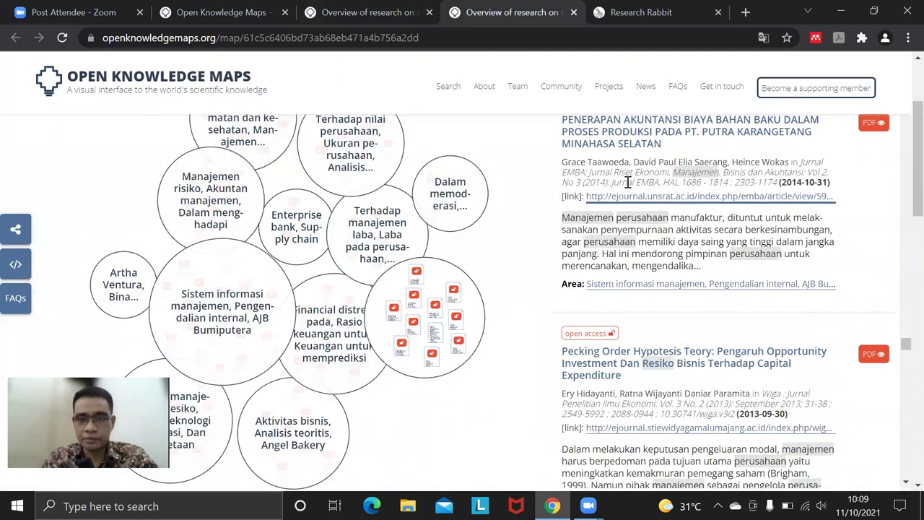
scroll(693, 216, up, 1)
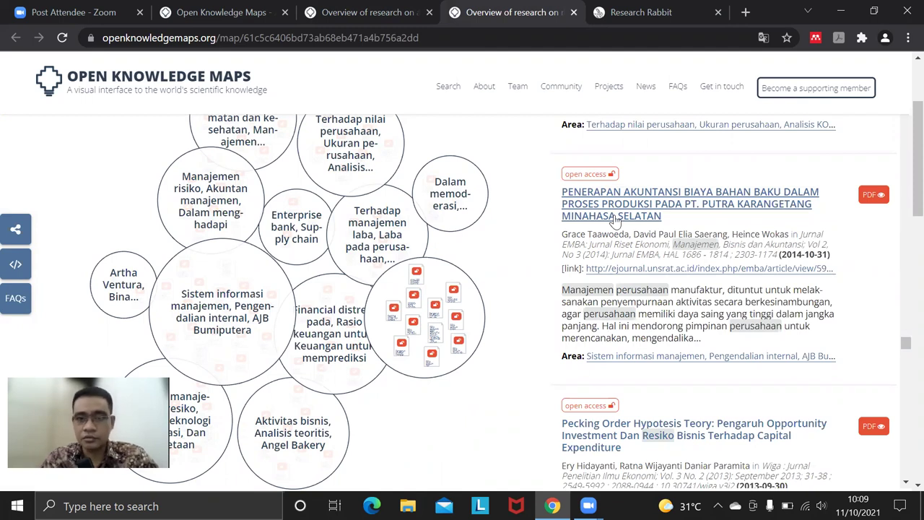
- Switch to Research Rabbit and compare its Risk Management collection with the Open Knowledge Maps paper list, returning to the collection
click(647, 21)
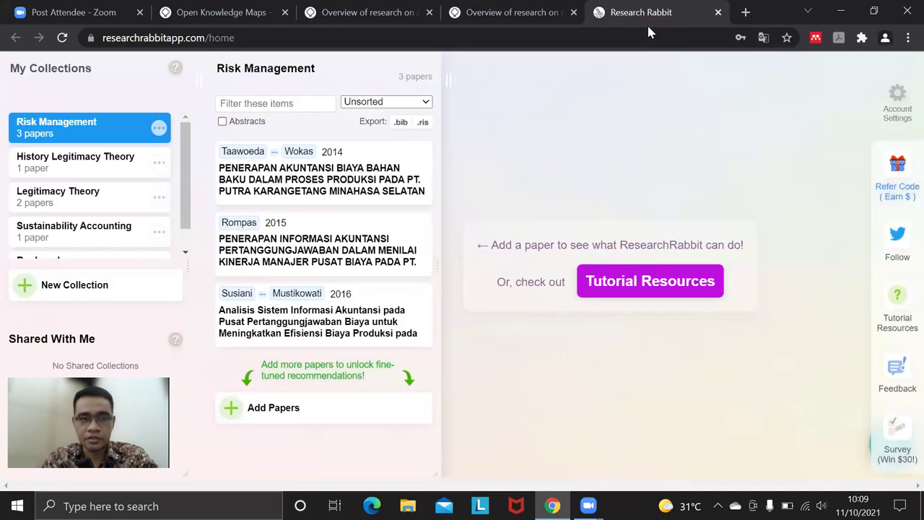
click(470, 25)
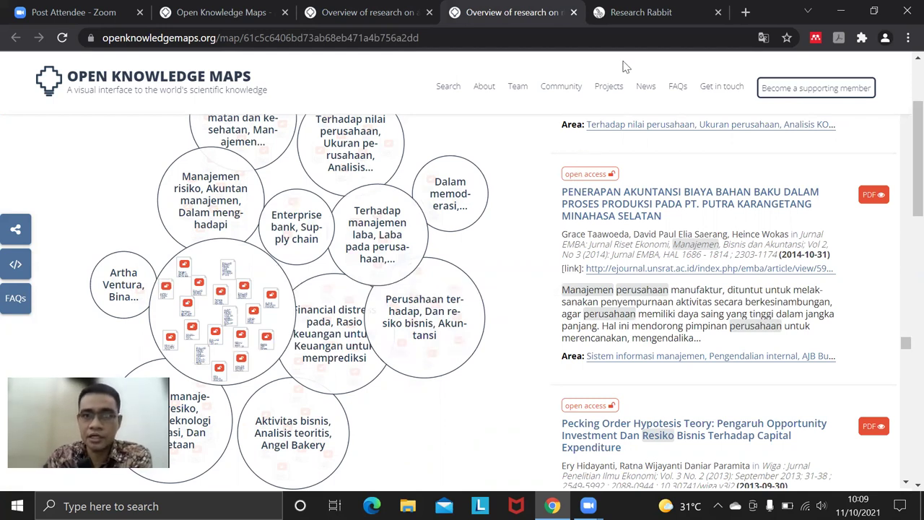
click(651, 12)
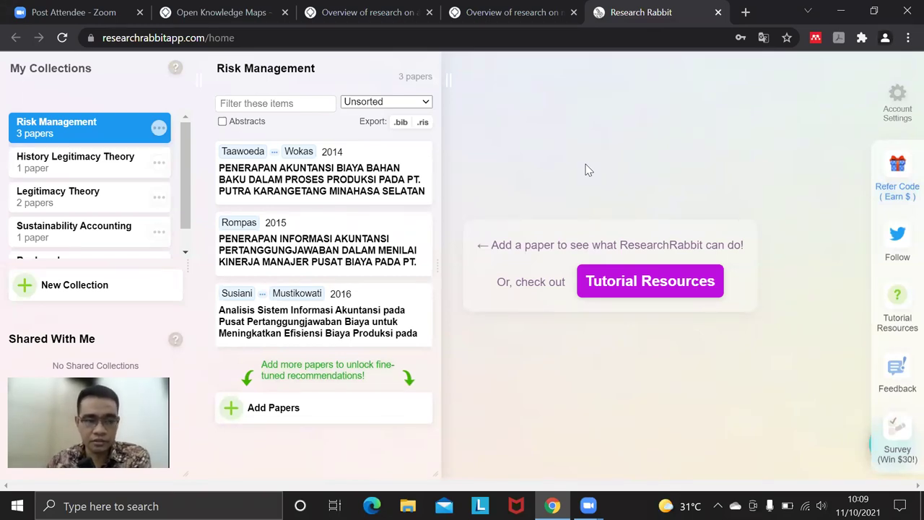
mouse_move(346, 181)
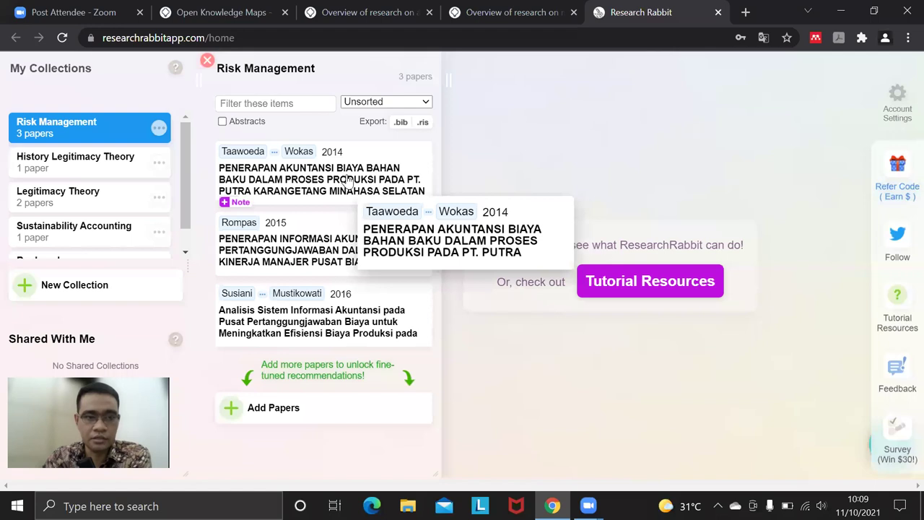